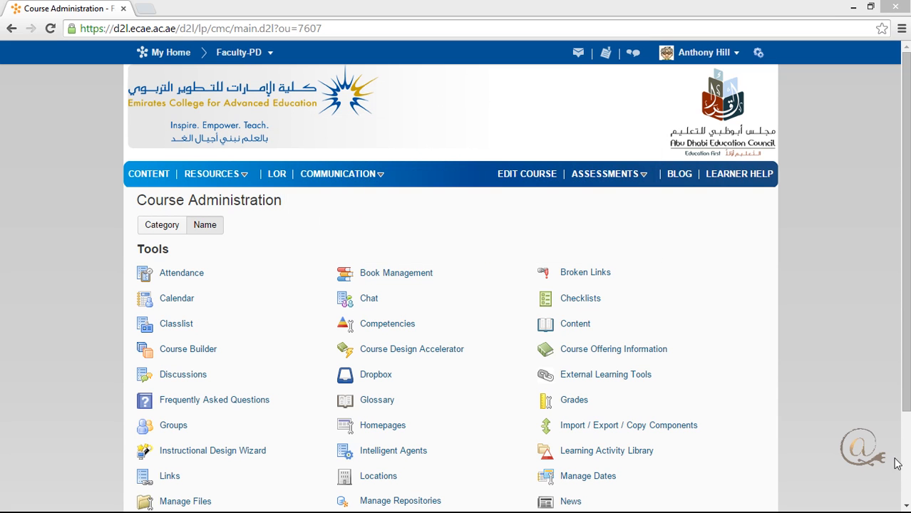
Create a new dropbox folder named "settings" and enable OriginalityCheck for it.
left_click(377, 375)
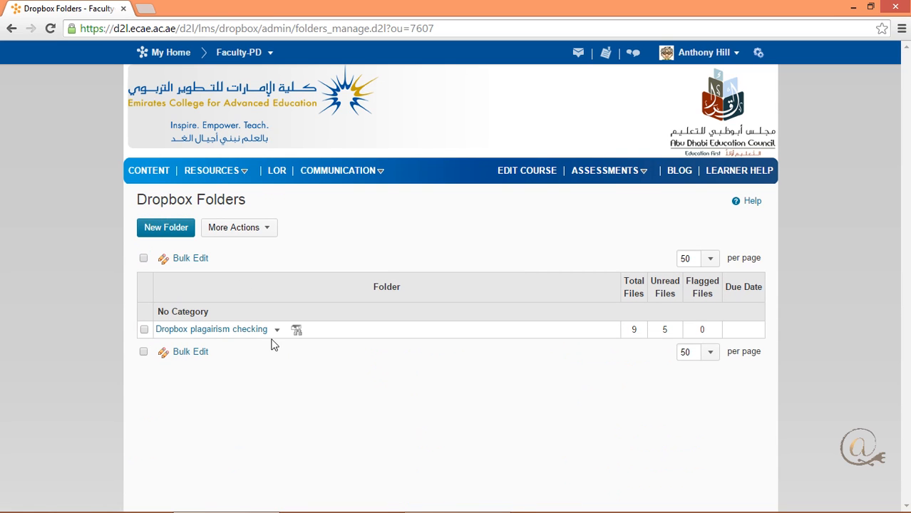
left_click(180, 229)
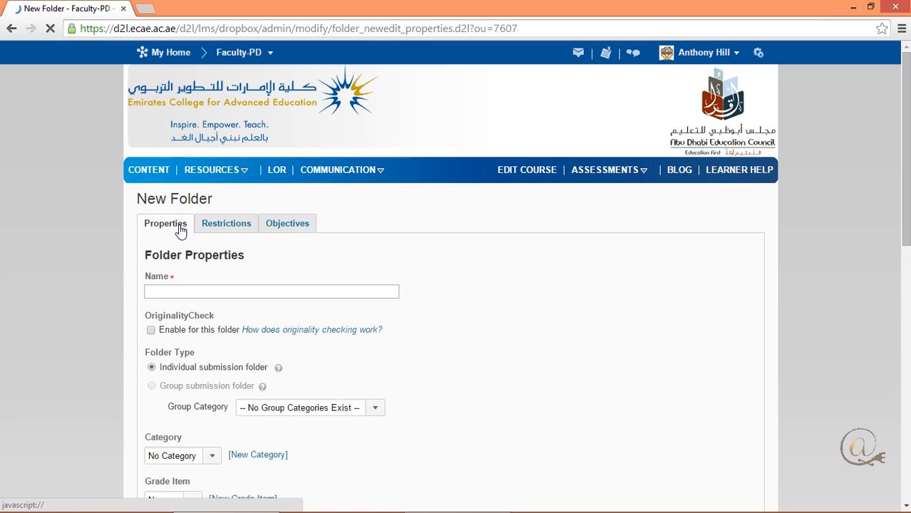
left_click(205, 301)
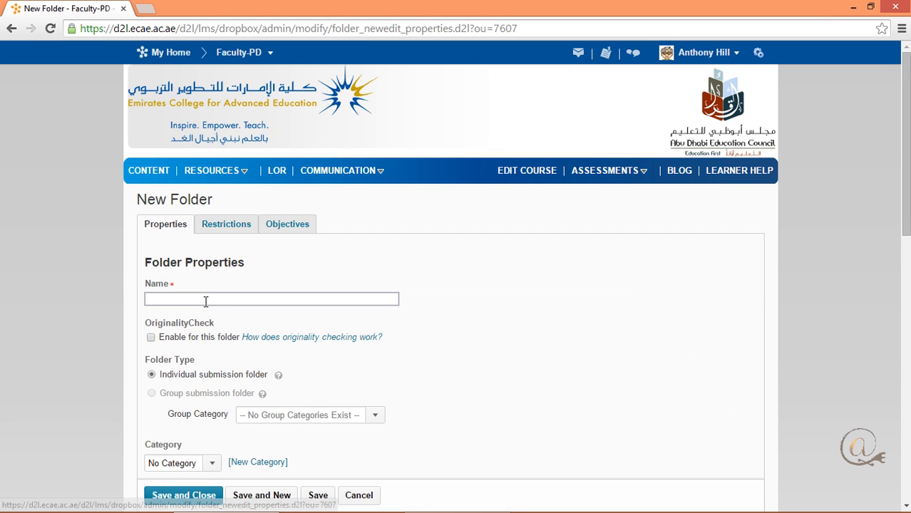
type("settings")
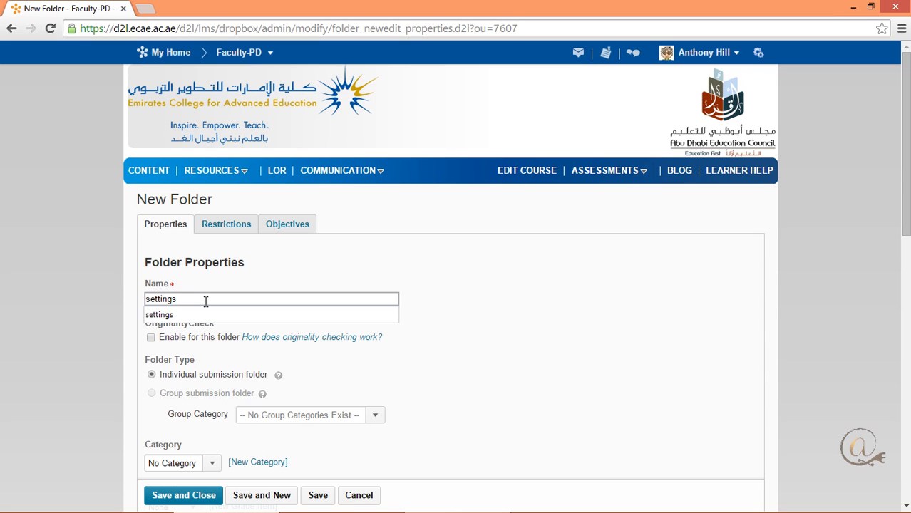
left_click(214, 276)
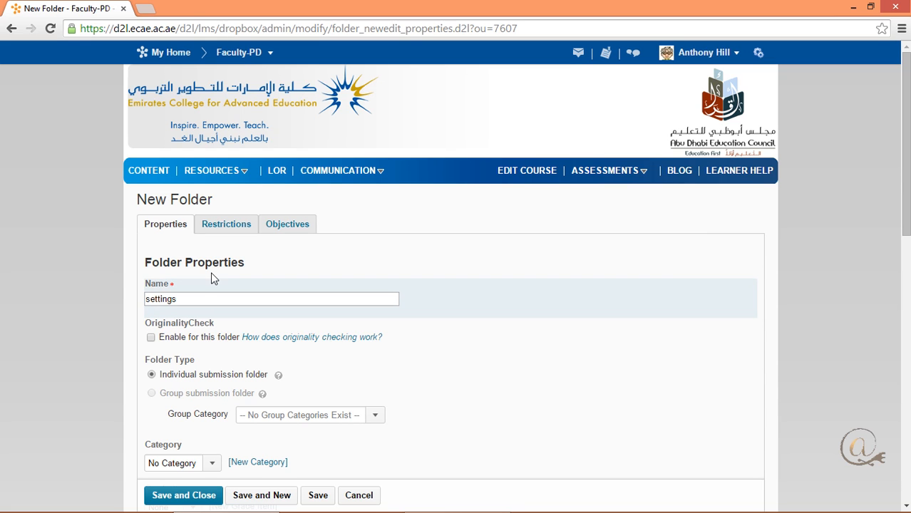
left_click(151, 337)
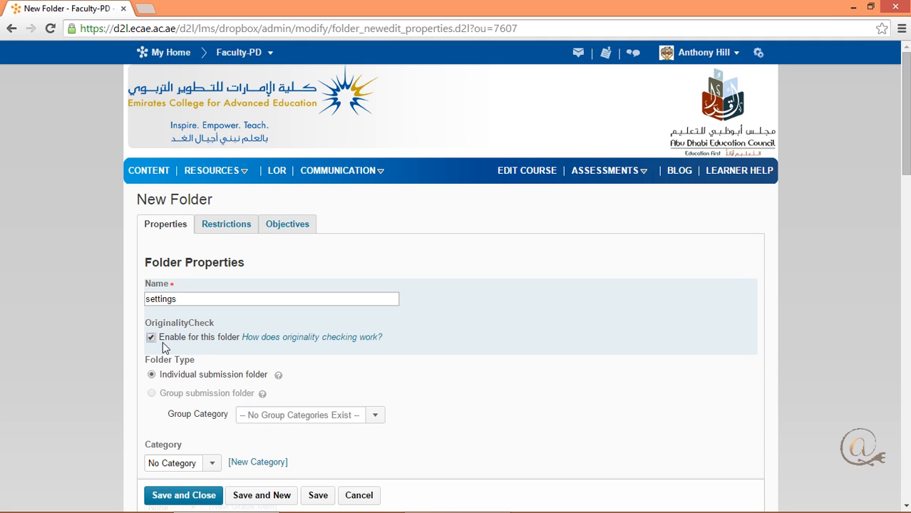
Review the new folder's grading, rubric, submission, OriginalityCheck and grammar check options.
scroll(205, 345, "down", 2)
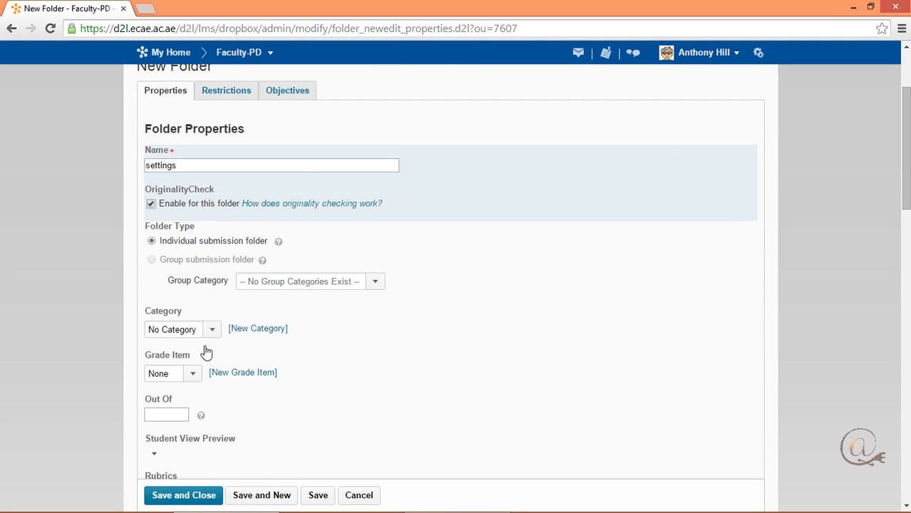
scroll(204, 345, "down", 2)
scroll(204, 345, "down", 1)
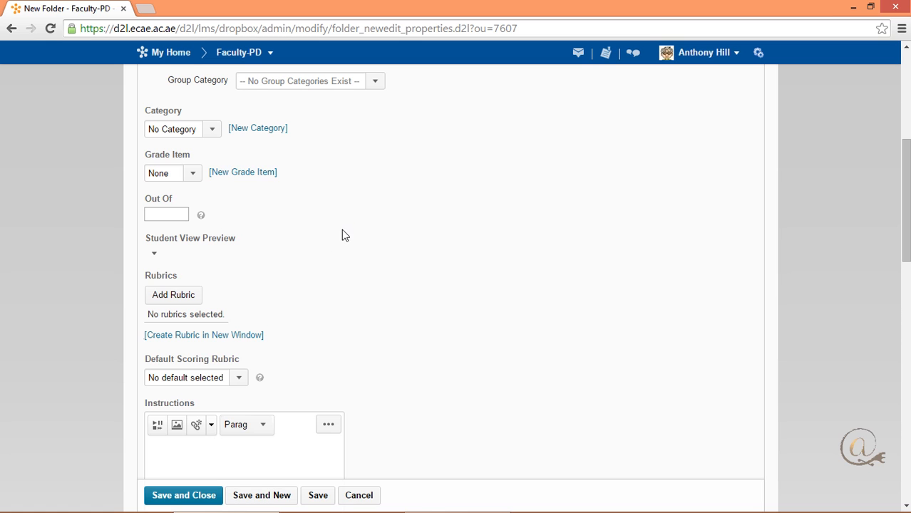
scroll(340, 238, "down", 1)
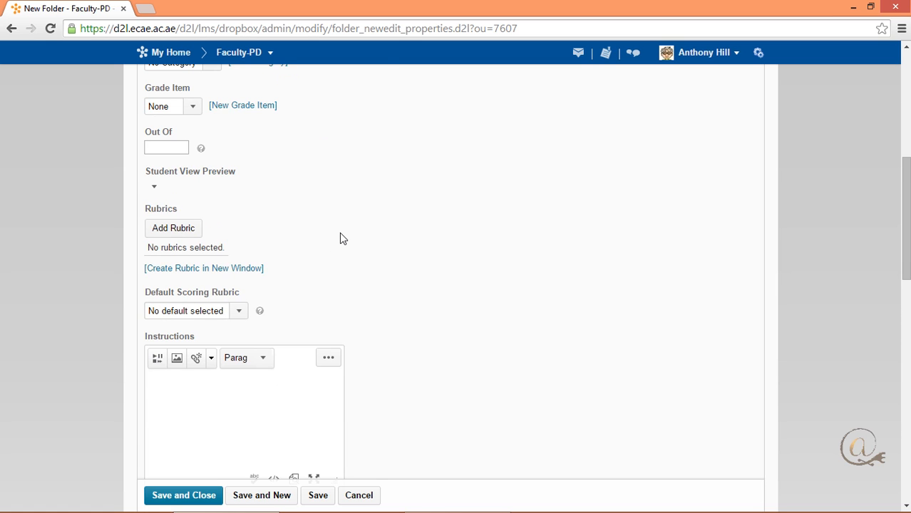
scroll(341, 238, "down", 2)
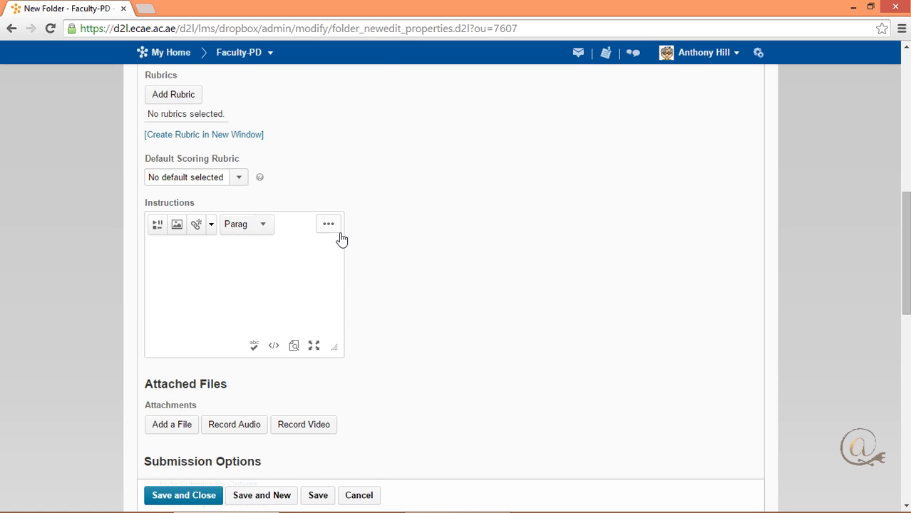
scroll(389, 290, "down", 2)
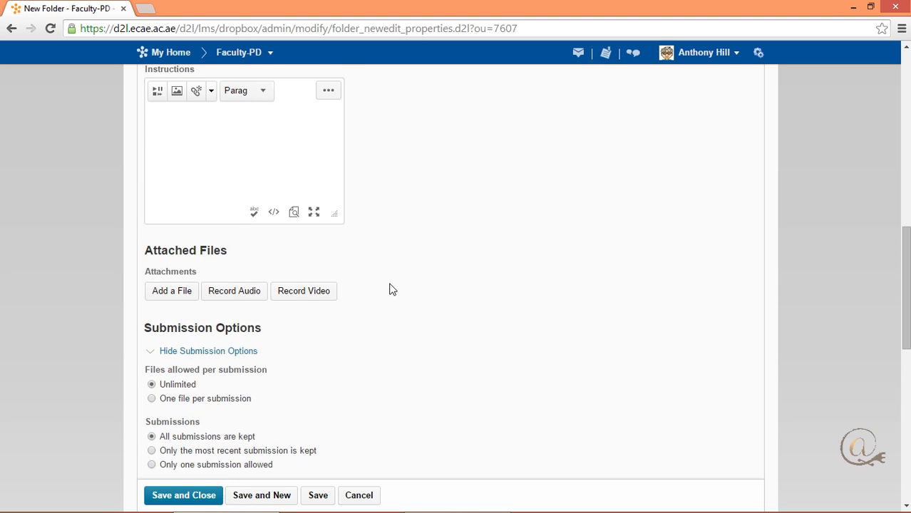
scroll(389, 289, "down", 3)
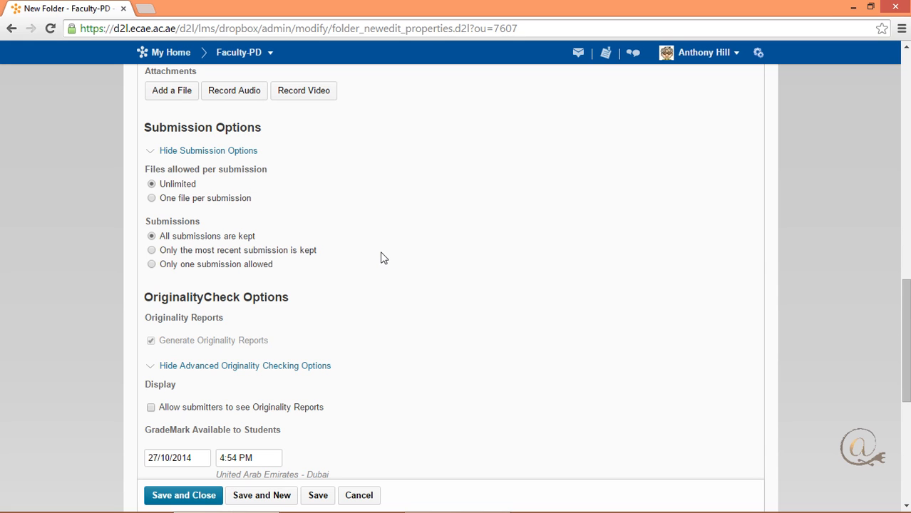
scroll(381, 258, "down", 1)
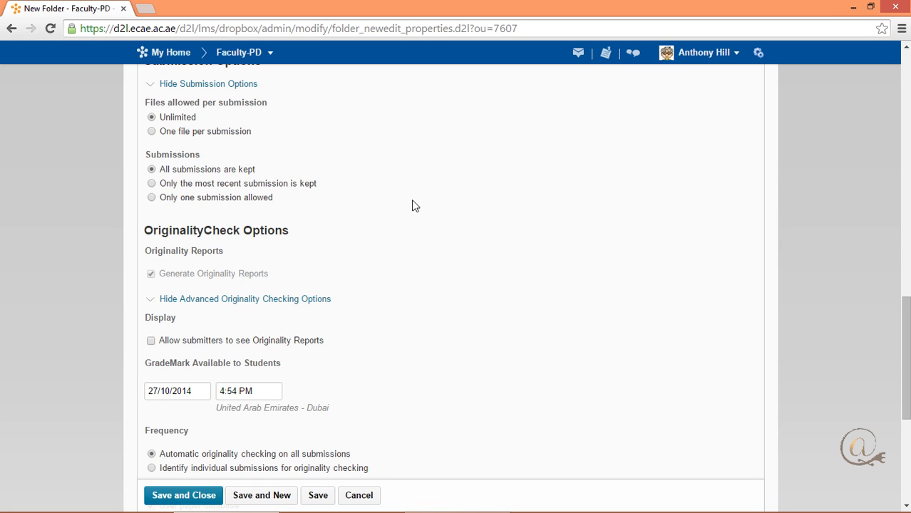
scroll(412, 202, "down", 1)
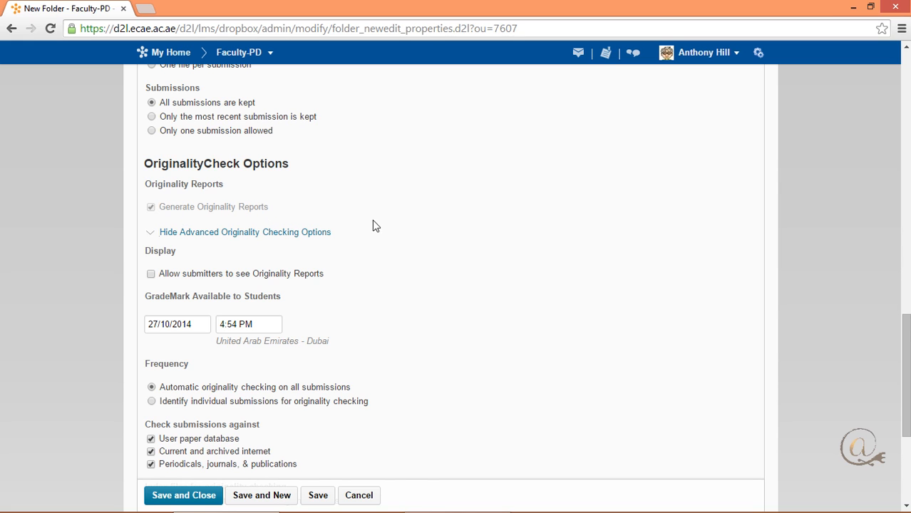
scroll(389, 229, "down", 1)
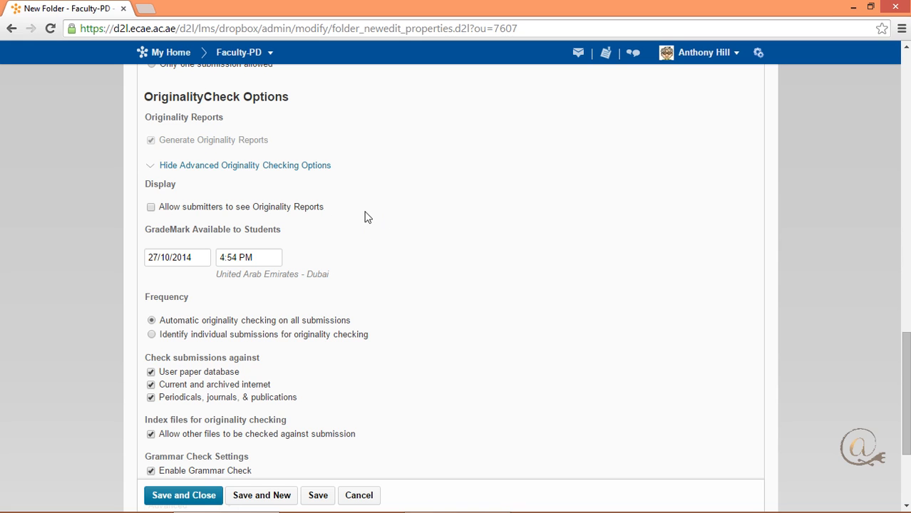
scroll(383, 215, "down", 1)
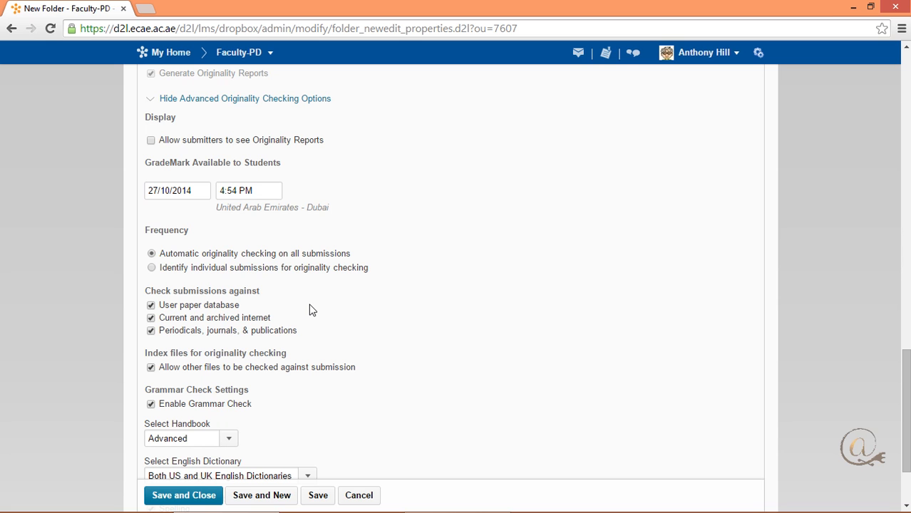
scroll(309, 309, "down", 2)
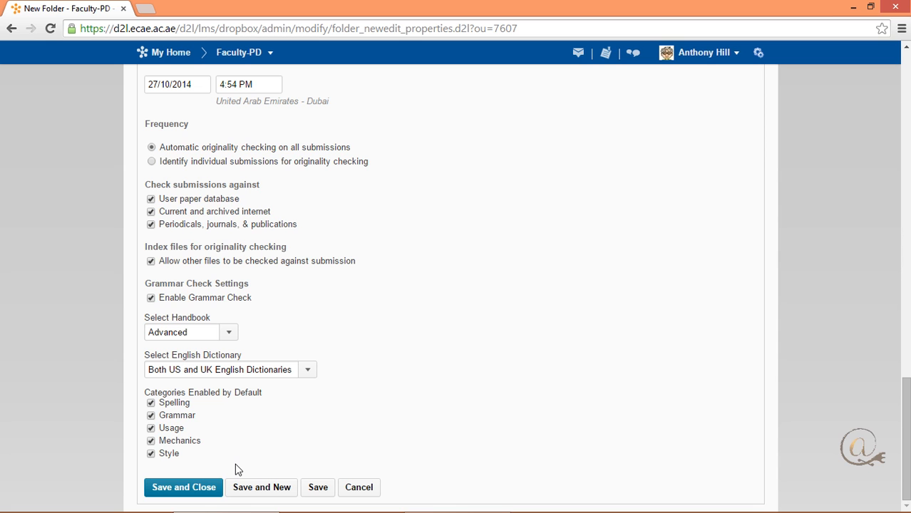
Save and close the new folder, and reopen the "settings" folder for editing.
left_click(209, 488)
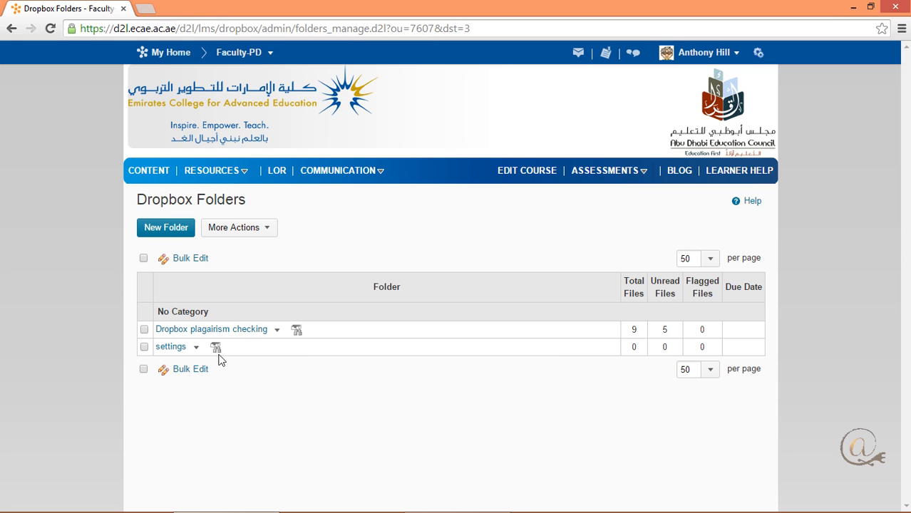
left_click(196, 348)
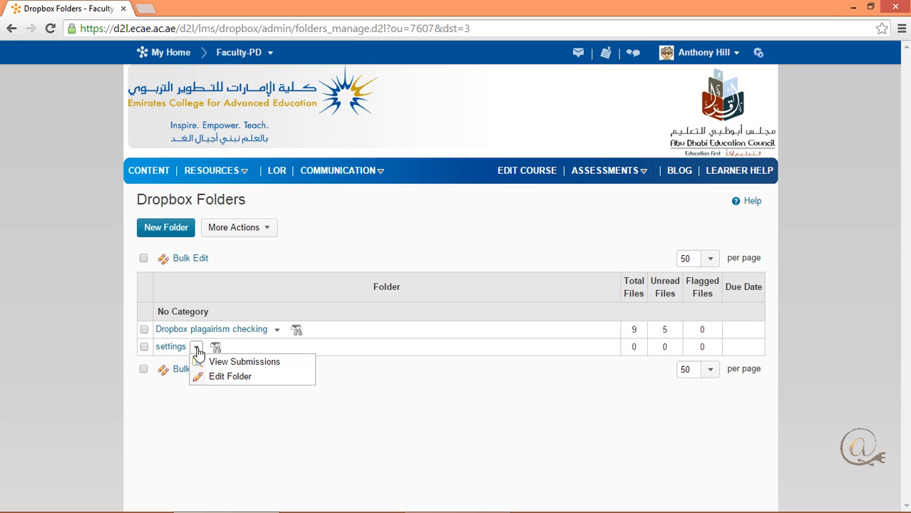
left_click(231, 378)
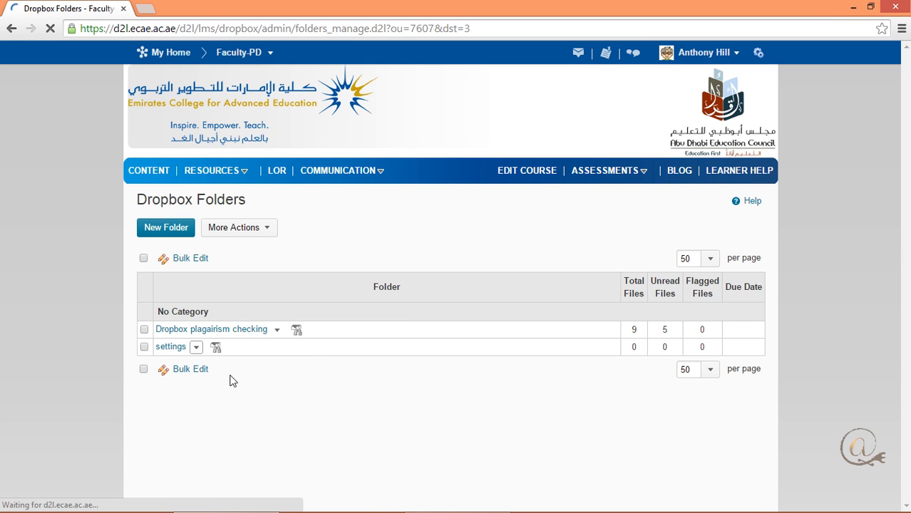
Open the folder's other OriginalityCheck options in Turnitin in a new window and expand the optional assignment settings.
scroll(295, 377, "down", 4)
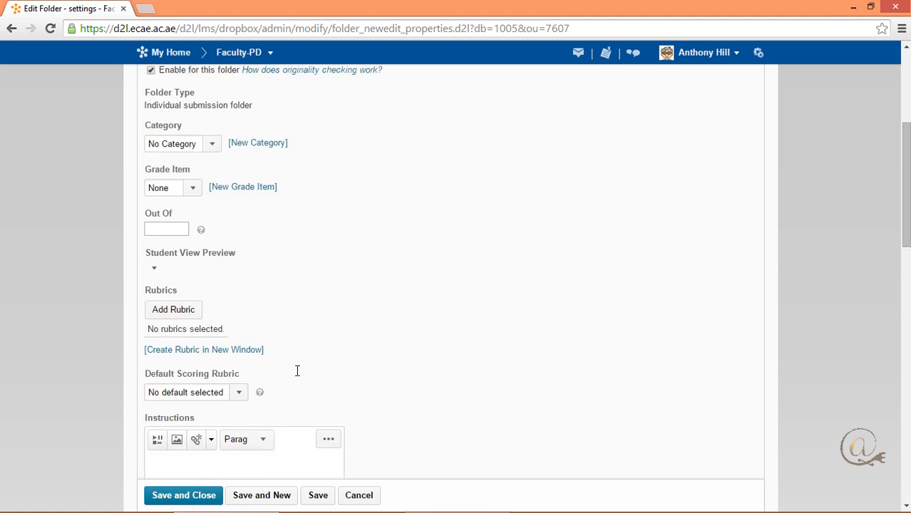
scroll(297, 371, "down", 15)
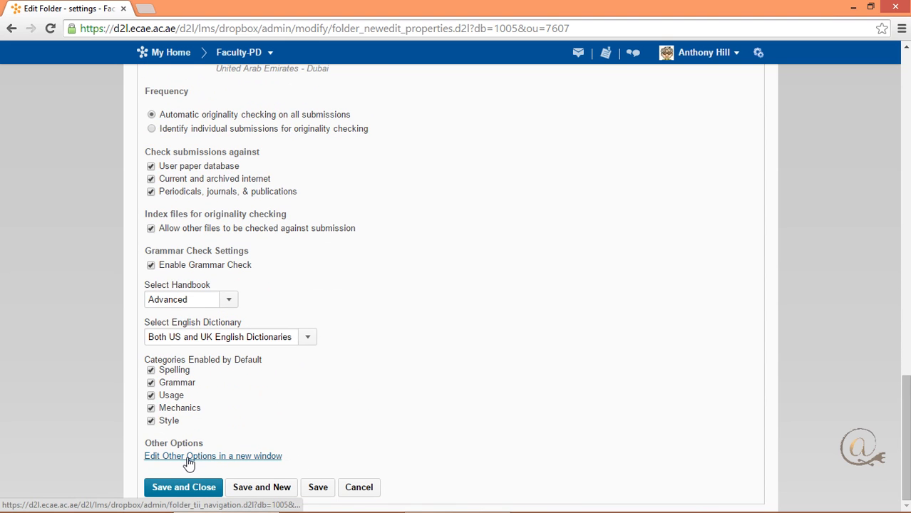
left_click(224, 463)
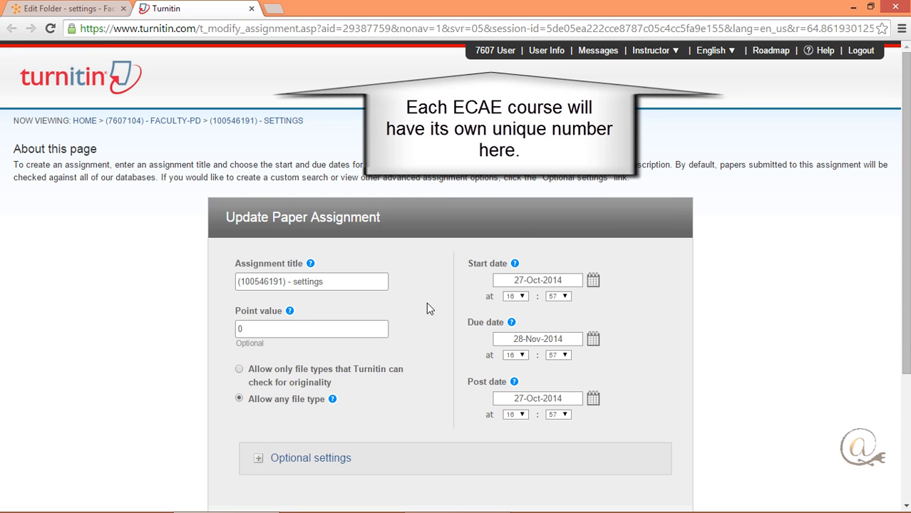
scroll(426, 292, "down", 1)
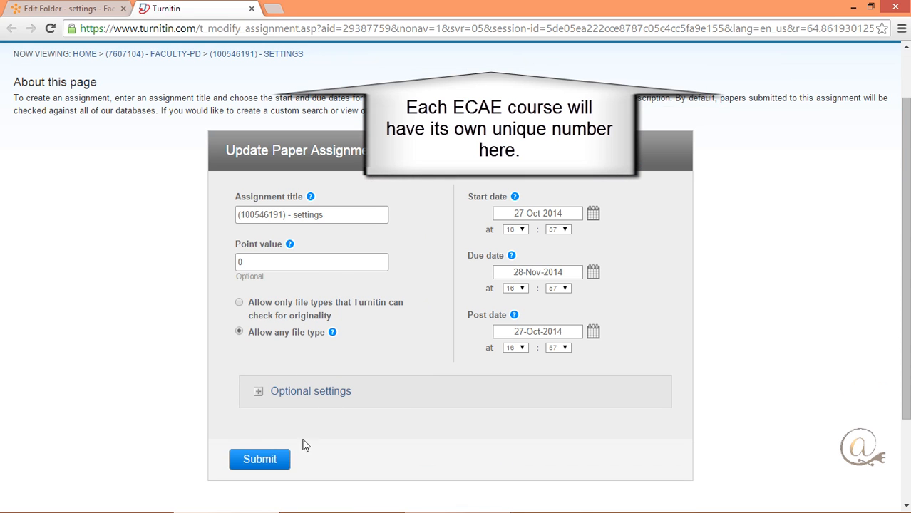
left_click(263, 394)
Exclude bibliographic and quoted materials from the Similarity Index for all papers in the assignment.
scroll(376, 389, "down", 2)
scroll(373, 389, "down", 1)
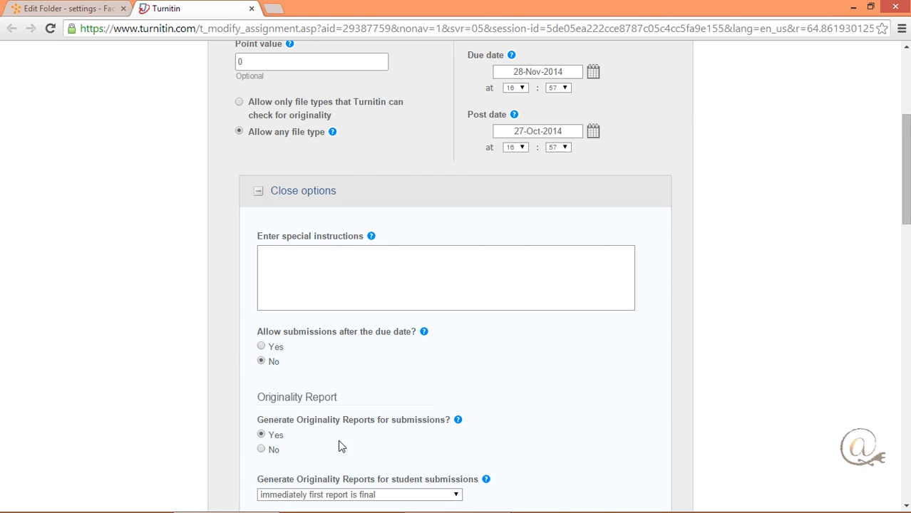
scroll(348, 433, "down", 2)
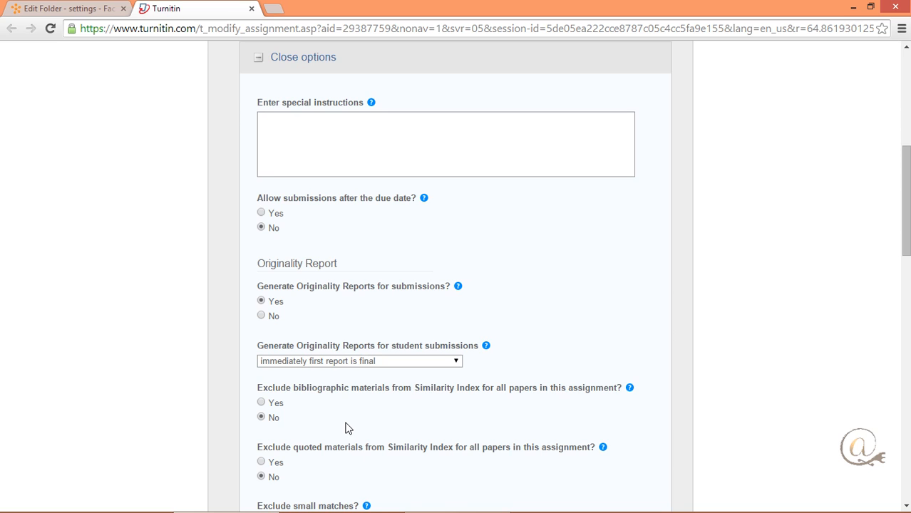
scroll(348, 430, "down", 3)
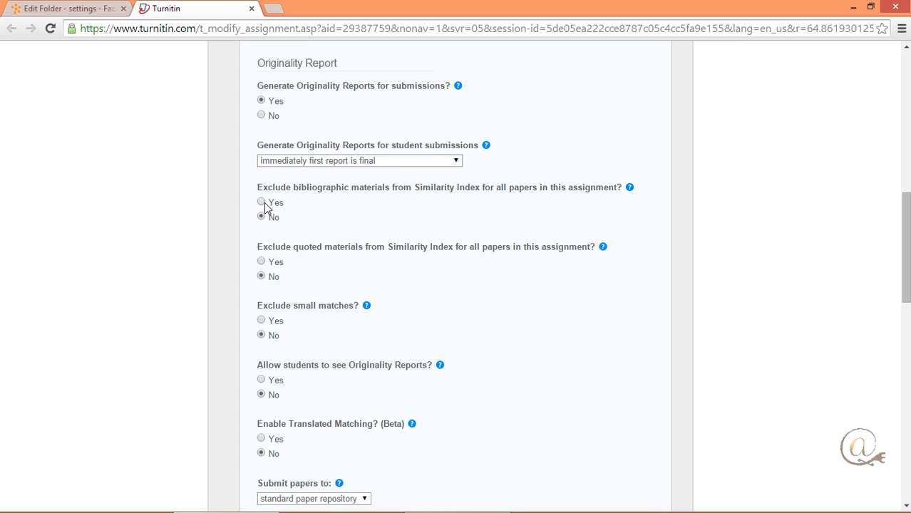
mouse_move(629, 190)
mouse_move(605, 246)
Turn on the exclusion of small matches and set it by percentage to 2.9%.
mouse_move(368, 309)
left_click(261, 322)
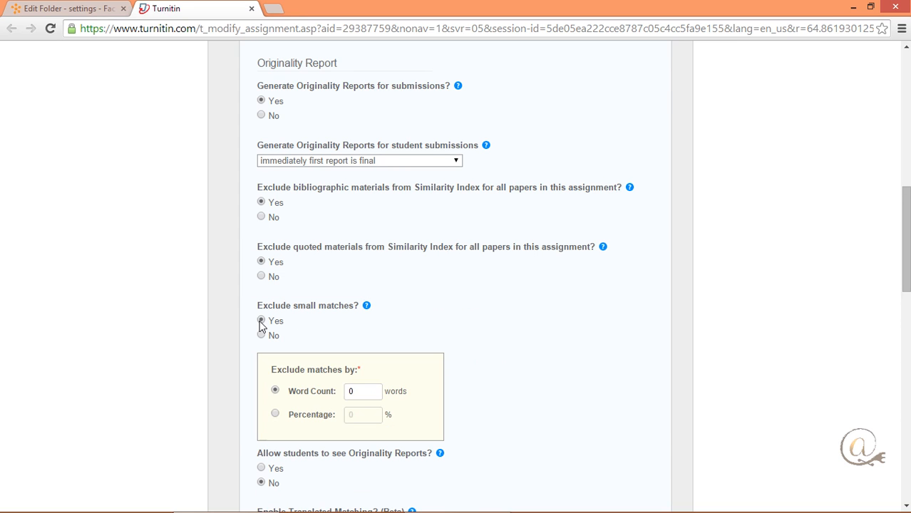
left_click(275, 415)
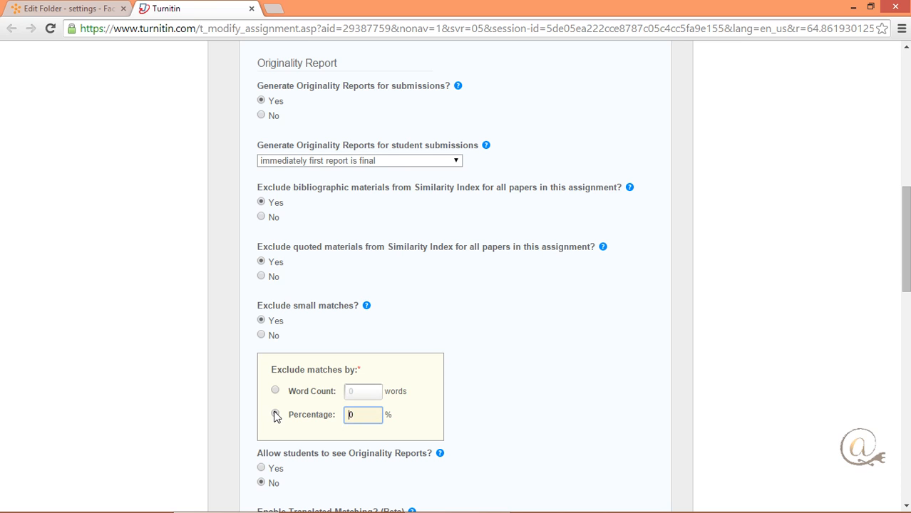
double_click(348, 415)
type("2.9")
left_click(496, 435)
Review the remaining originality report options and check the repository choices for submitted papers, keeping the standard paper repository.
scroll(531, 425, "down", 2)
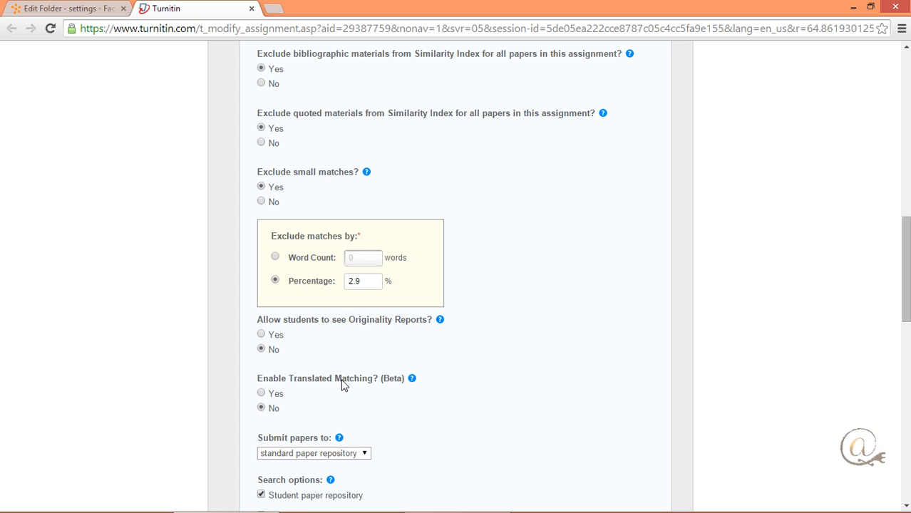
mouse_move(413, 384)
scroll(474, 432, "down", 3)
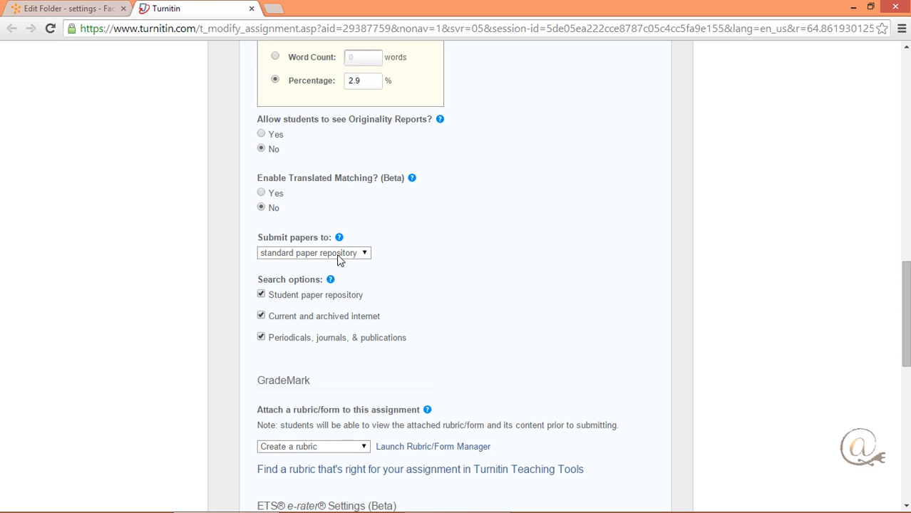
left_click(365, 257)
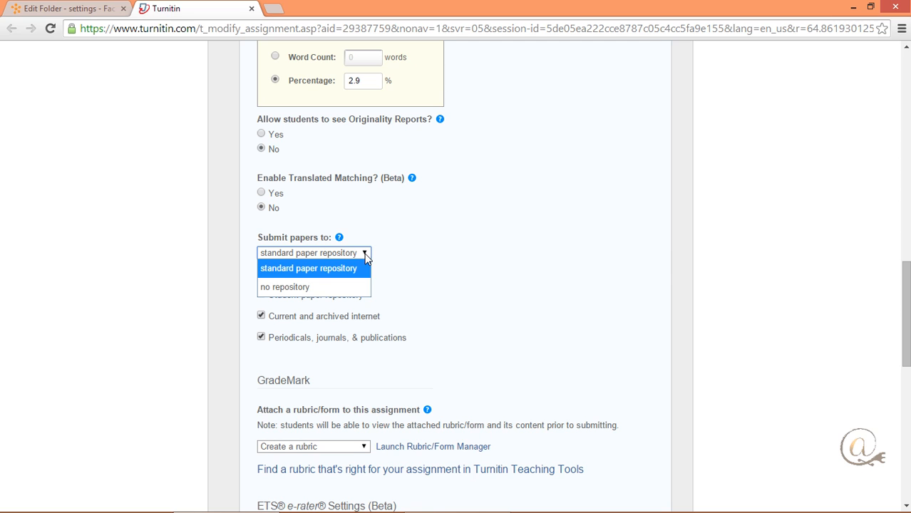
left_click(366, 257)
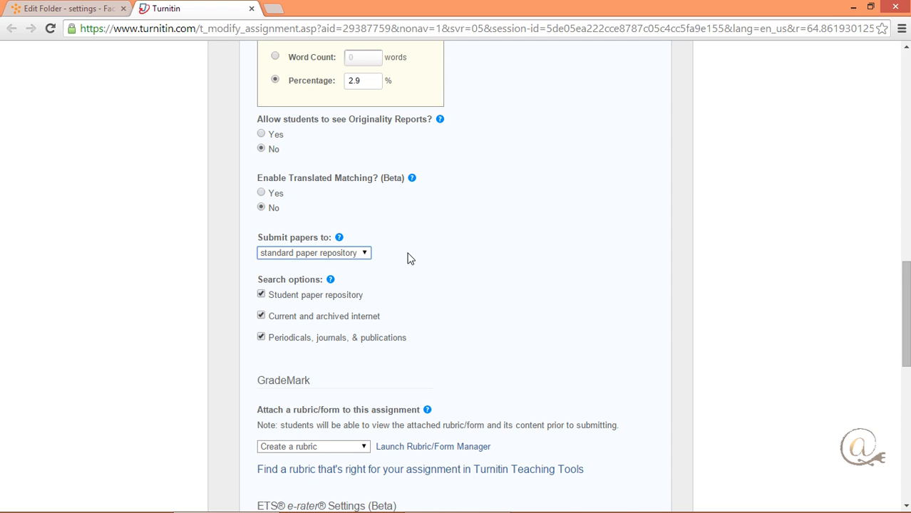
Submit the modified assignment settings and close the Turnitin page to return to the folder's properties.
scroll(435, 288, "down", 2)
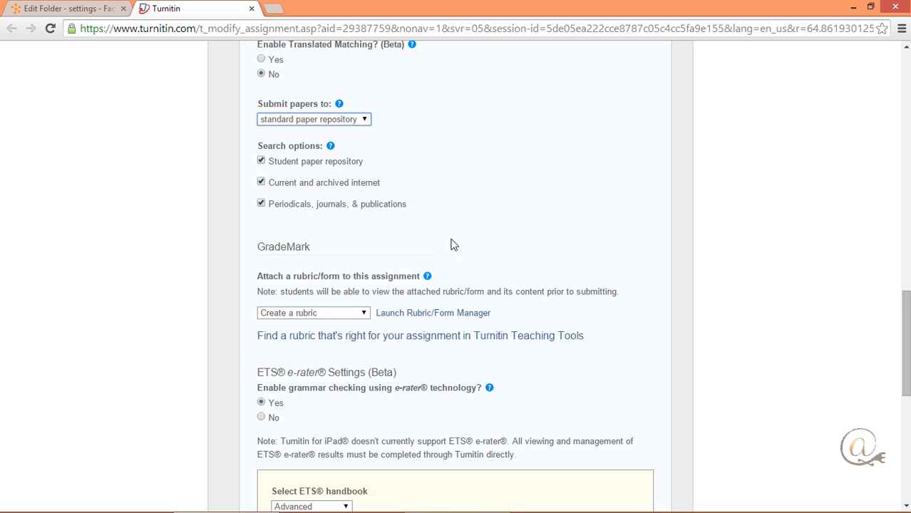
scroll(449, 250, "down", 3)
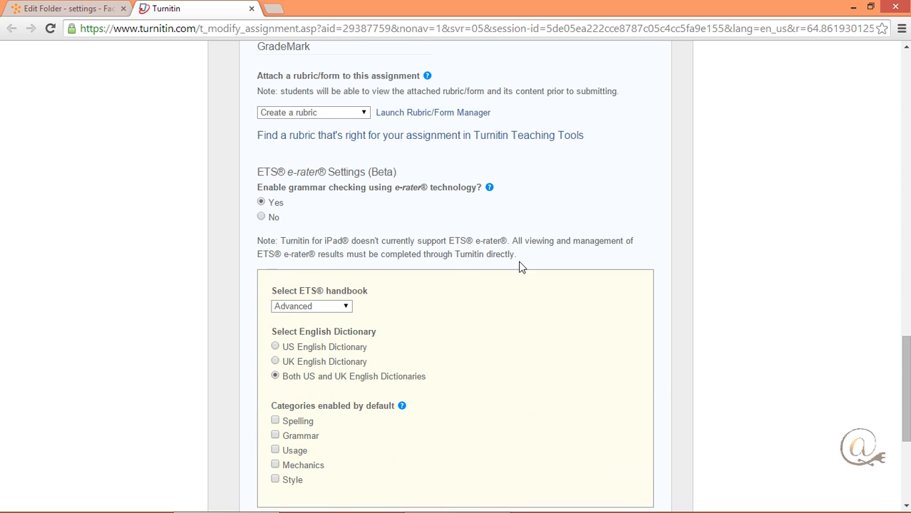
scroll(521, 268, "down", 2)
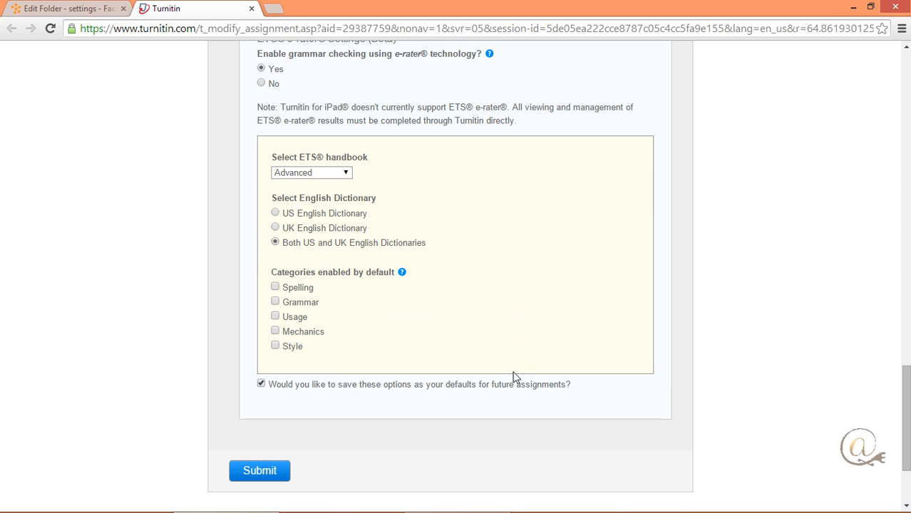
scroll(309, 377, "down", 2)
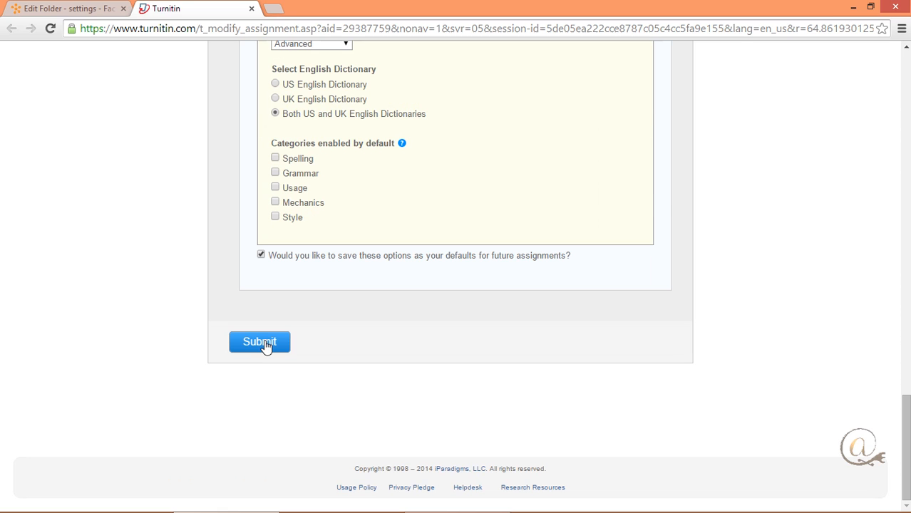
left_click(260, 342)
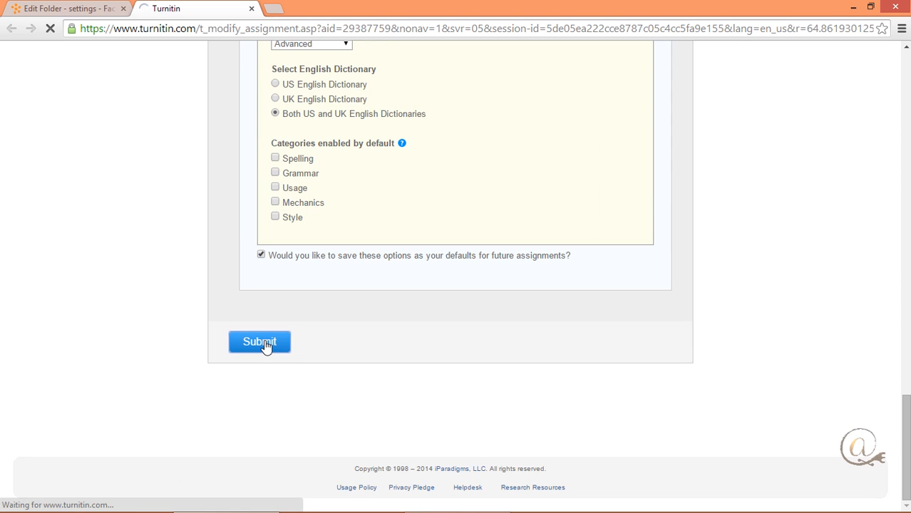
left_click(251, 9)
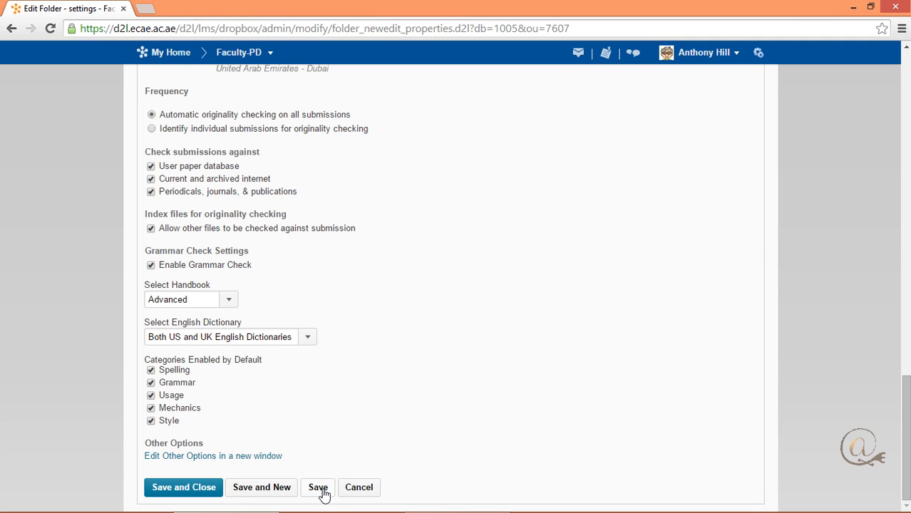
Save the "settings" folder with its OriginalityCheck options.
scroll(496, 374, "up", 9)
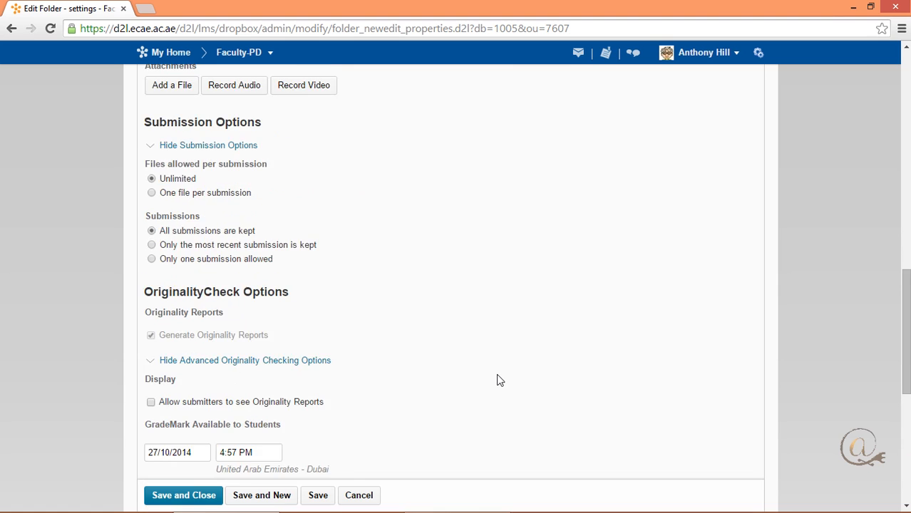
scroll(496, 374, "down", 6)
scroll(497, 382, "down", 4)
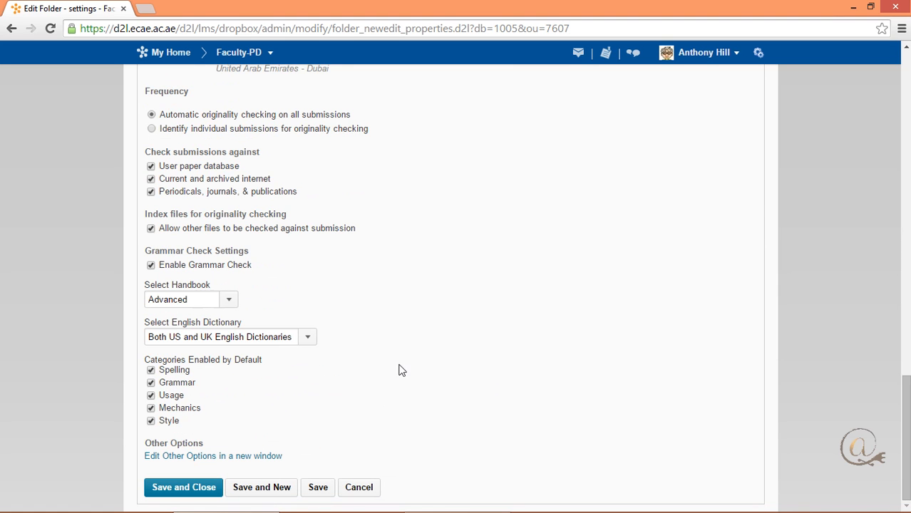
left_click(324, 491)
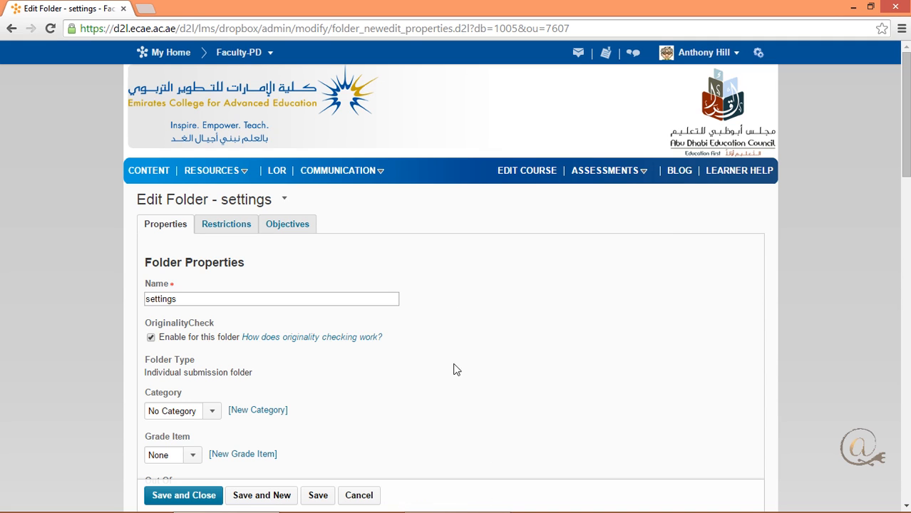
Go to the course's dropbox folders and view the submissions of the "Dropbox plagairism checking" folder.
left_click(525, 178)
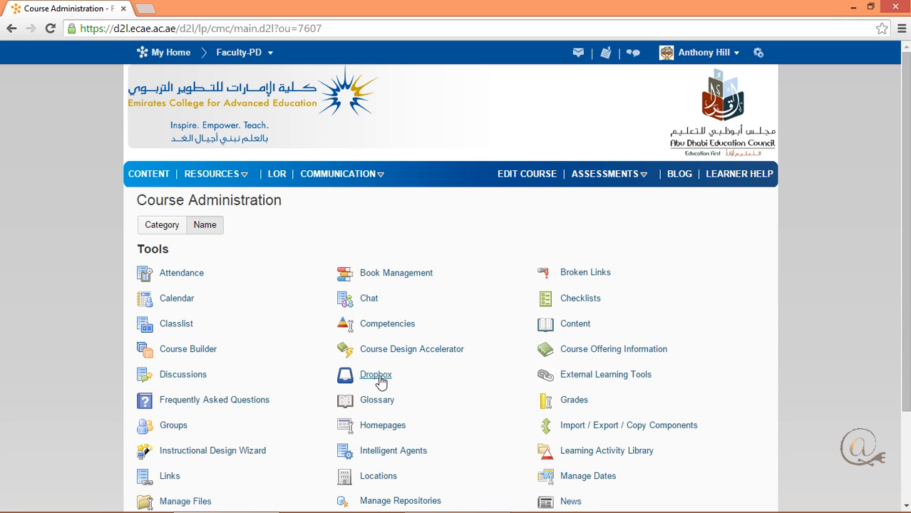
left_click(380, 376)
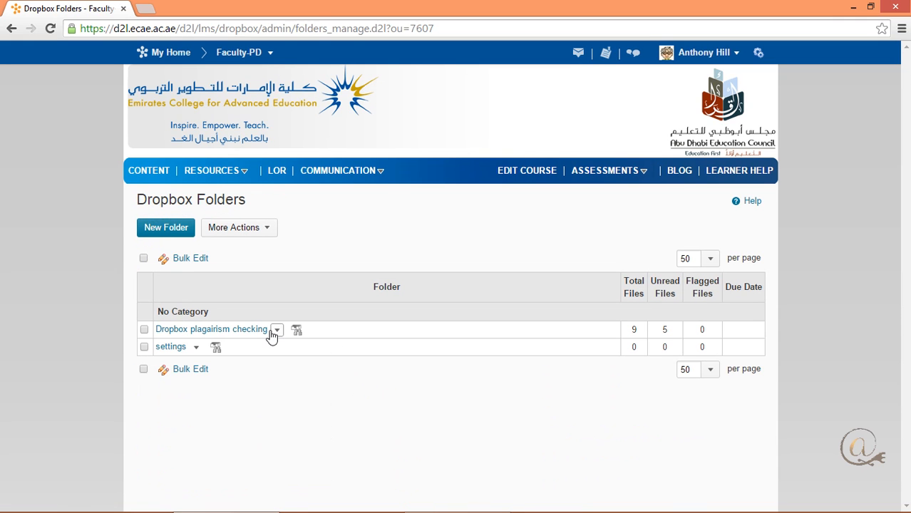
left_click(277, 334)
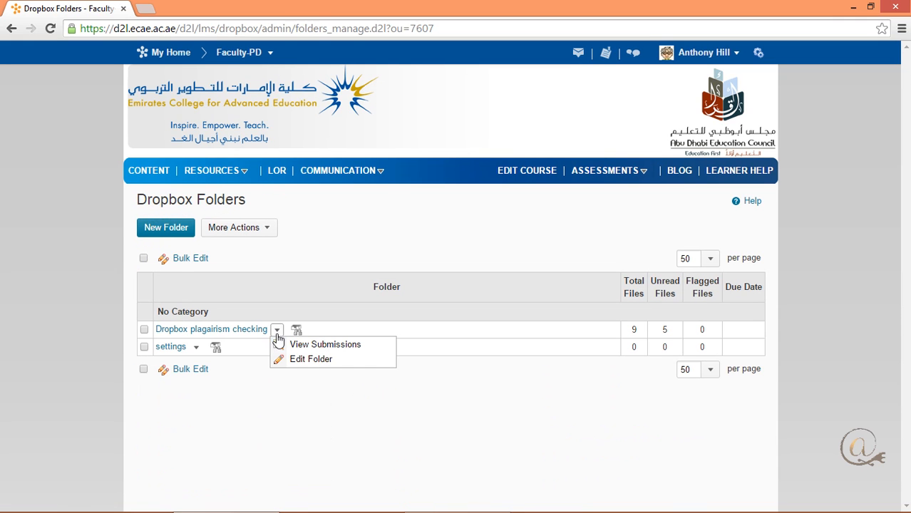
left_click(315, 345)
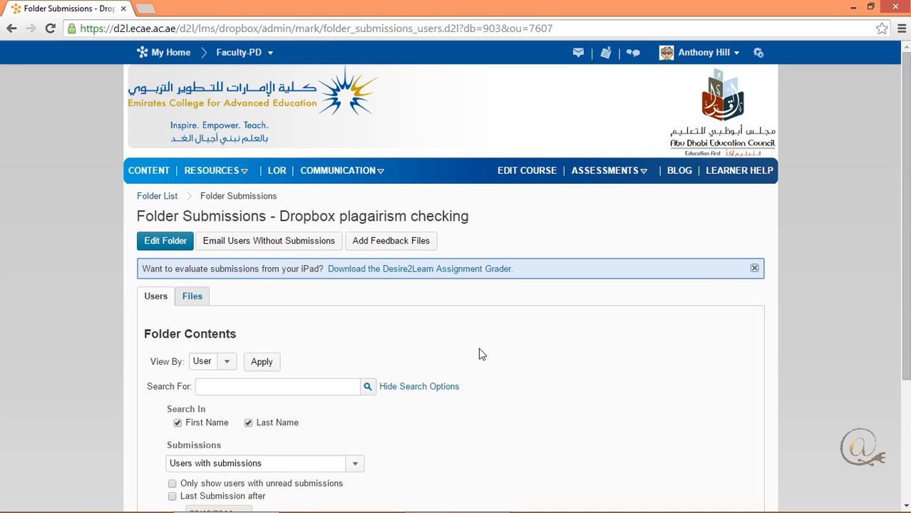
List the folder's submissions by file and open the originality report for cover sheet developer 3.docx.
scroll(478, 349, "down", 3)
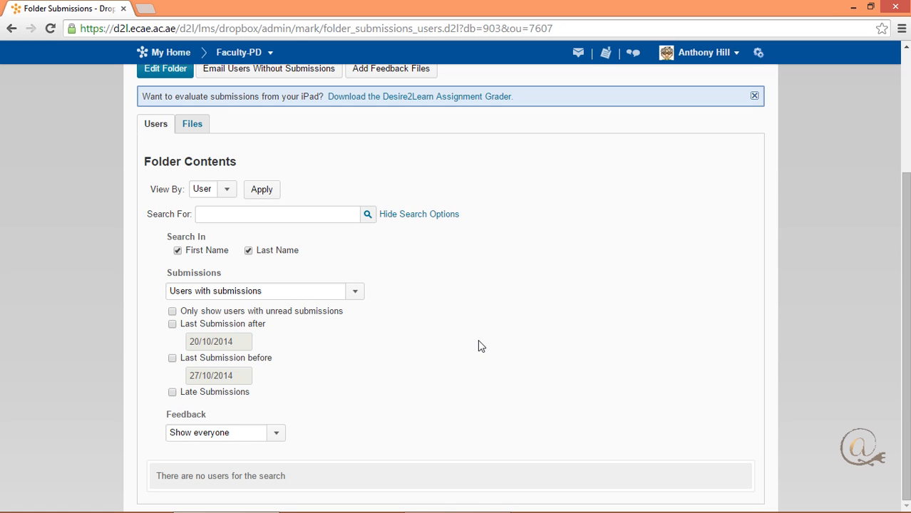
scroll(477, 343, "up", 2)
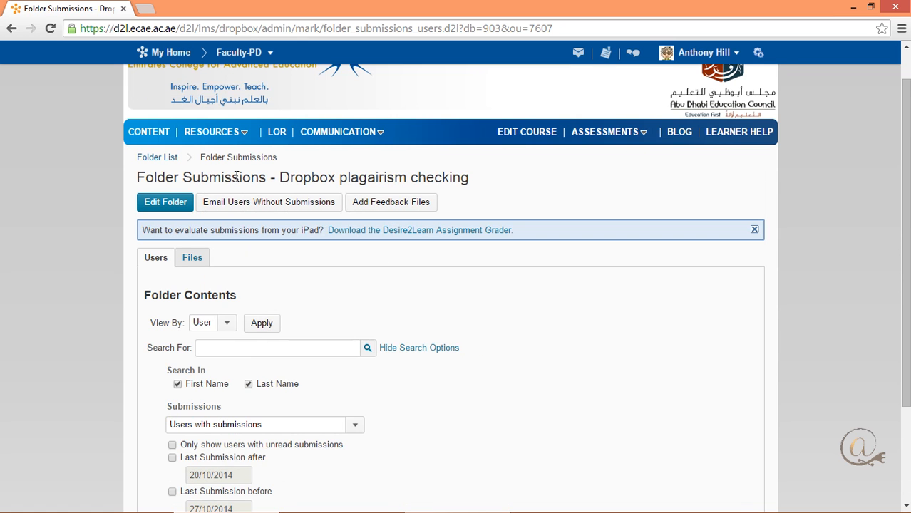
left_click(203, 262)
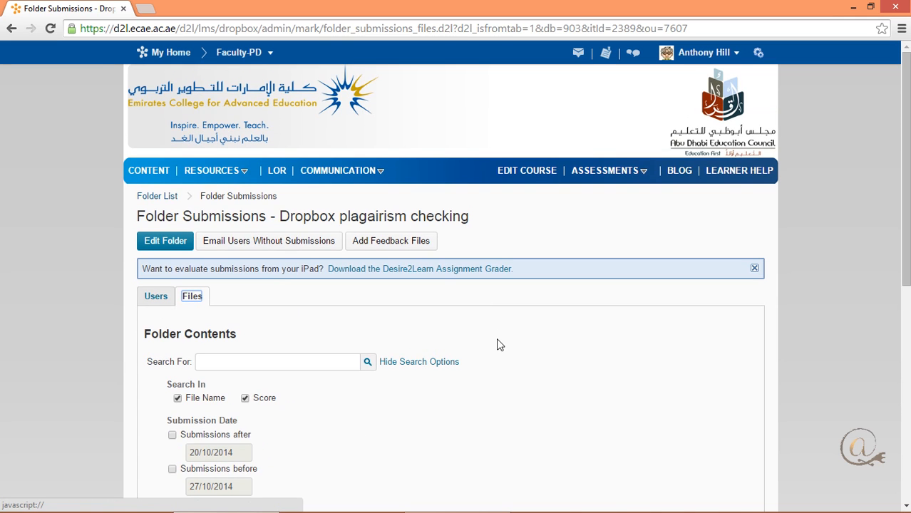
scroll(496, 330, "down", 5)
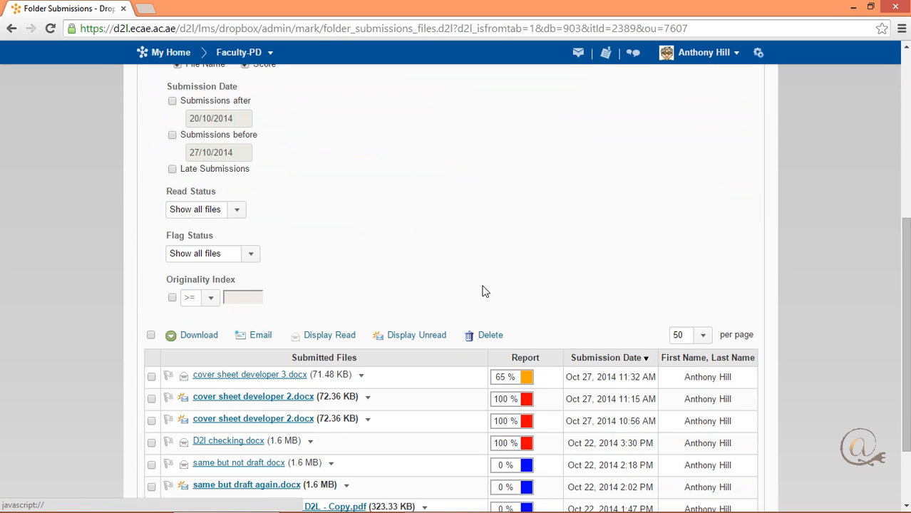
scroll(481, 291, "down", 2)
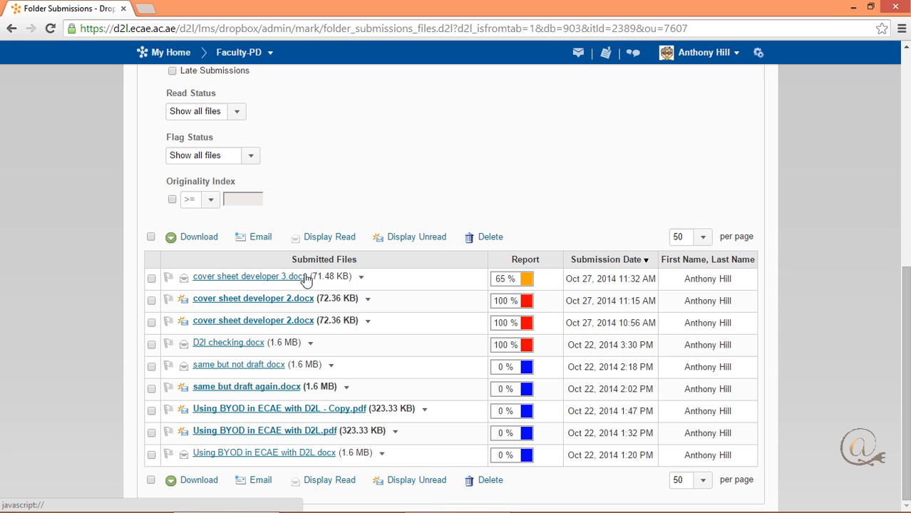
left_click(530, 285)
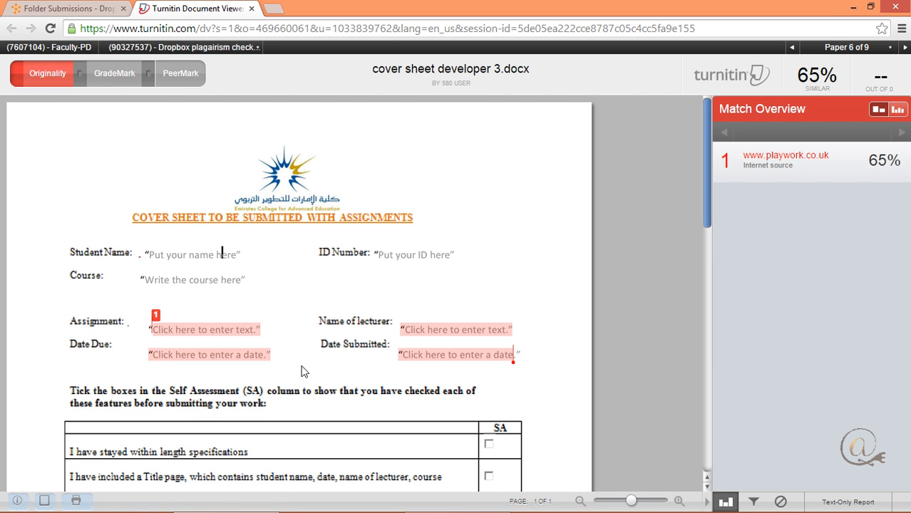
Filter the originality report to exclude quotes, bibliography and matches of less than 2%, then apply the changes and dismiss the warning.
mouse_move(769, 163)
left_click(754, 504)
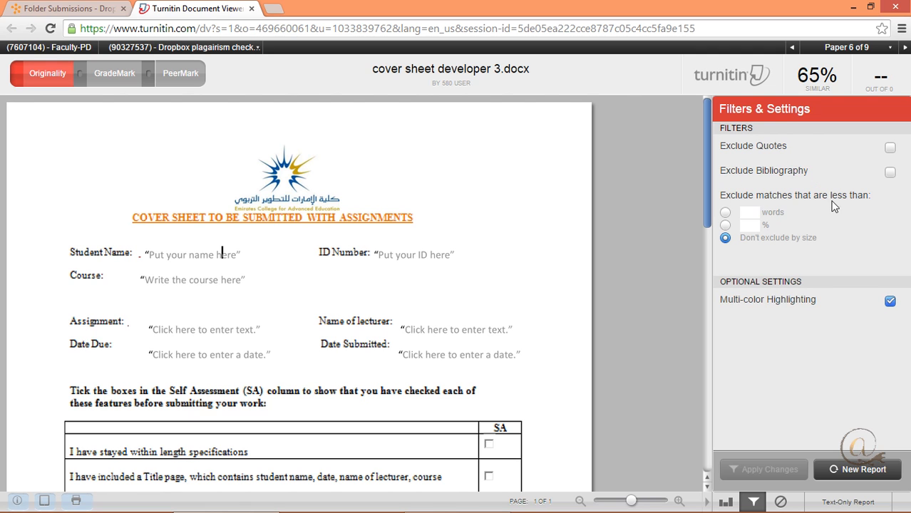
left_click(751, 227)
type("1")
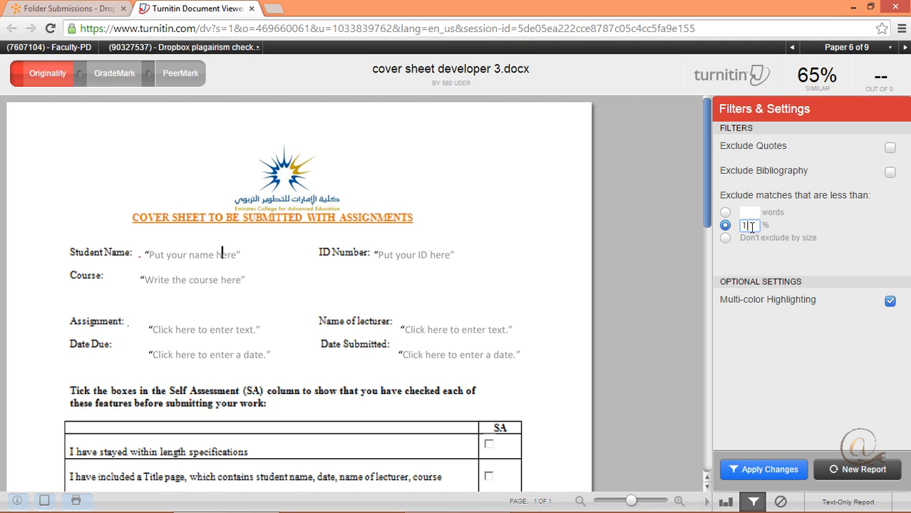
left_click(891, 174)
left_click(890, 148)
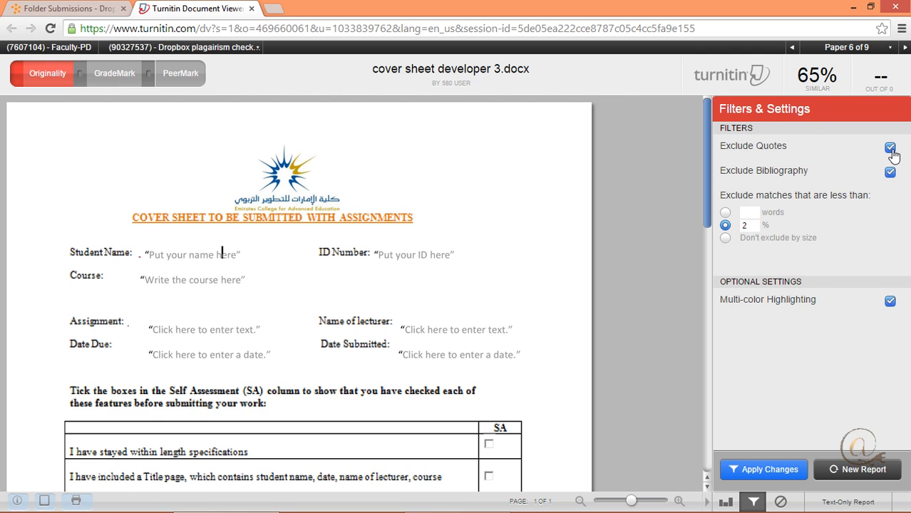
left_click(773, 470)
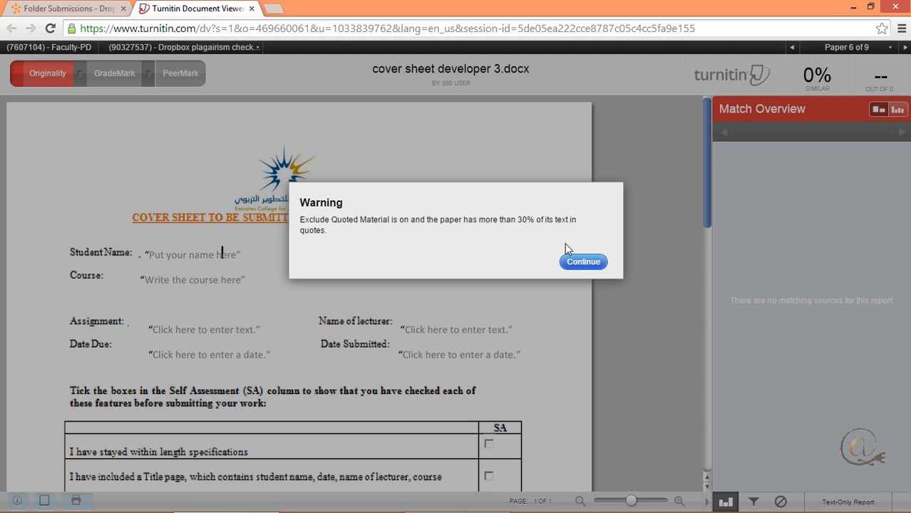
left_click(584, 263)
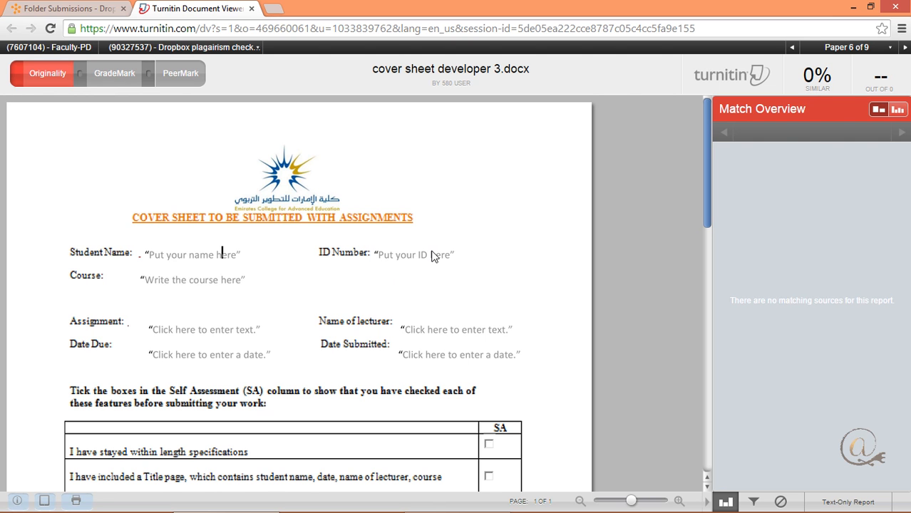
scroll(479, 362, "down", 3)
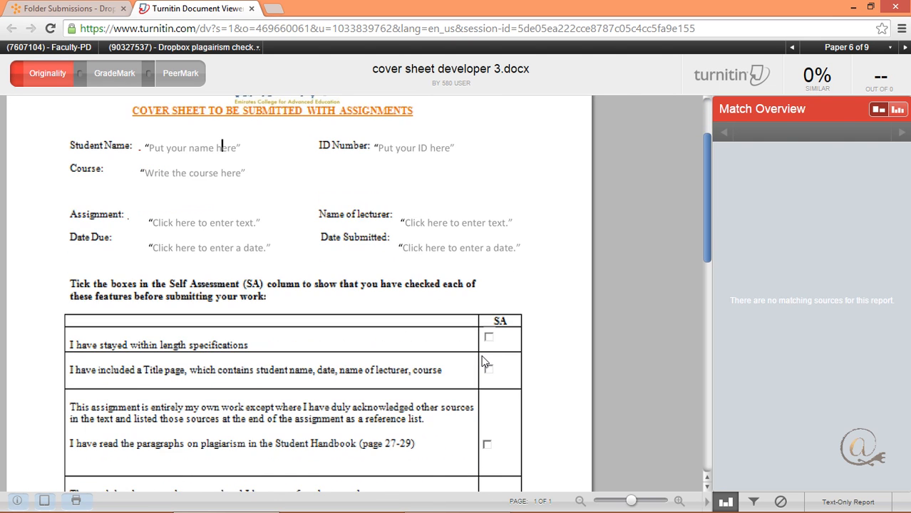
scroll(482, 362, "up", 3)
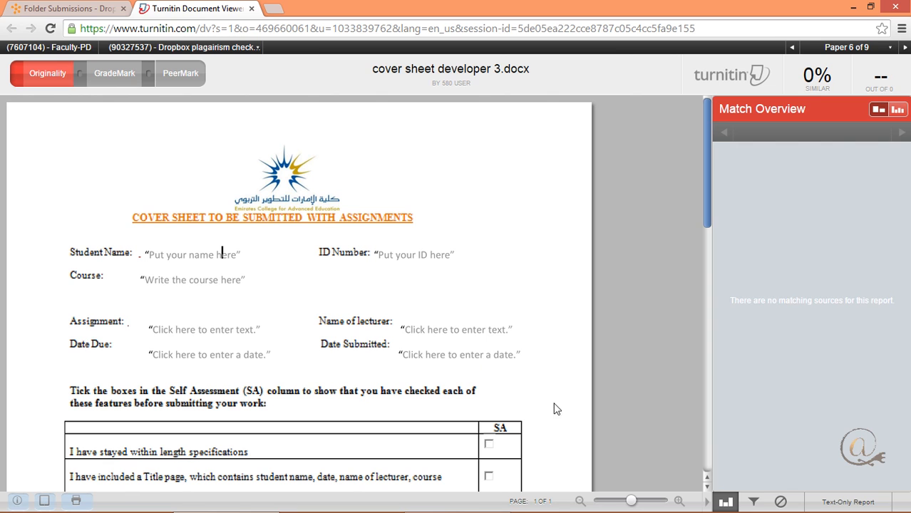
Turn off the report's quote and bibliography exclusions and apply the filter changes.
left_click(753, 503)
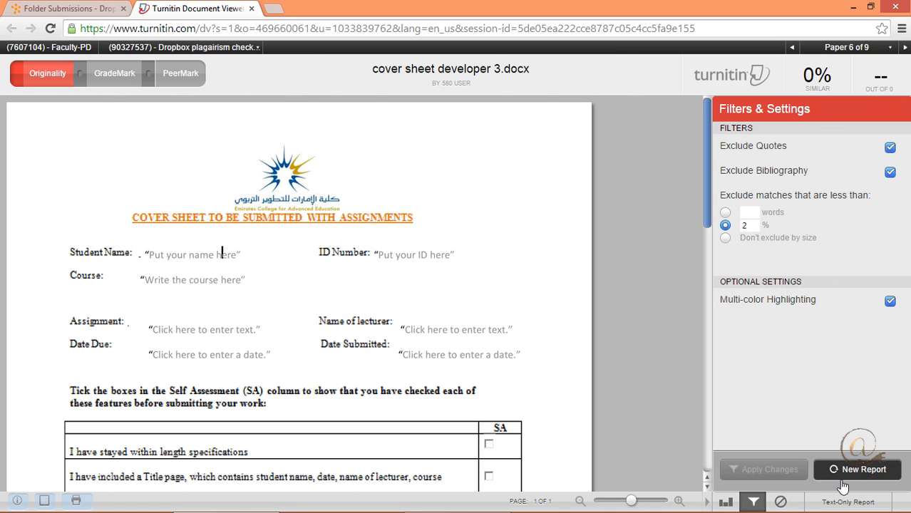
left_click(890, 172)
left_click(889, 147)
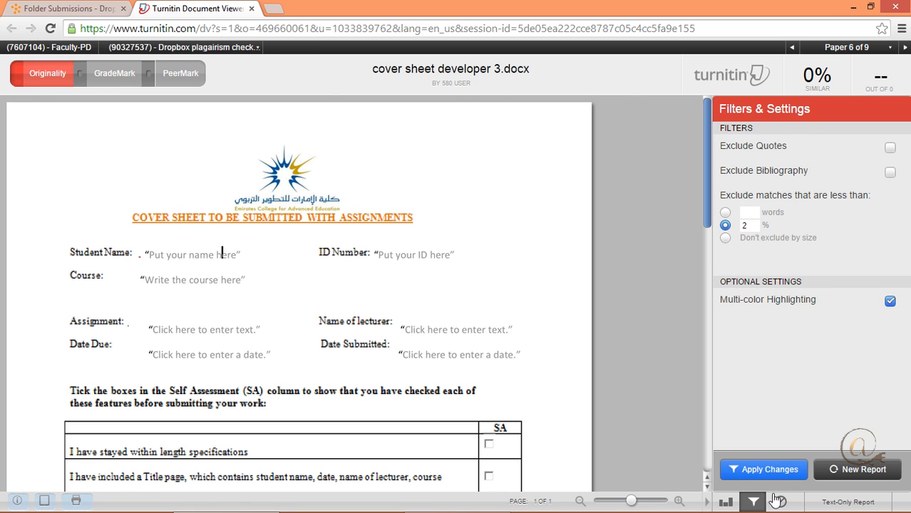
left_click(768, 470)
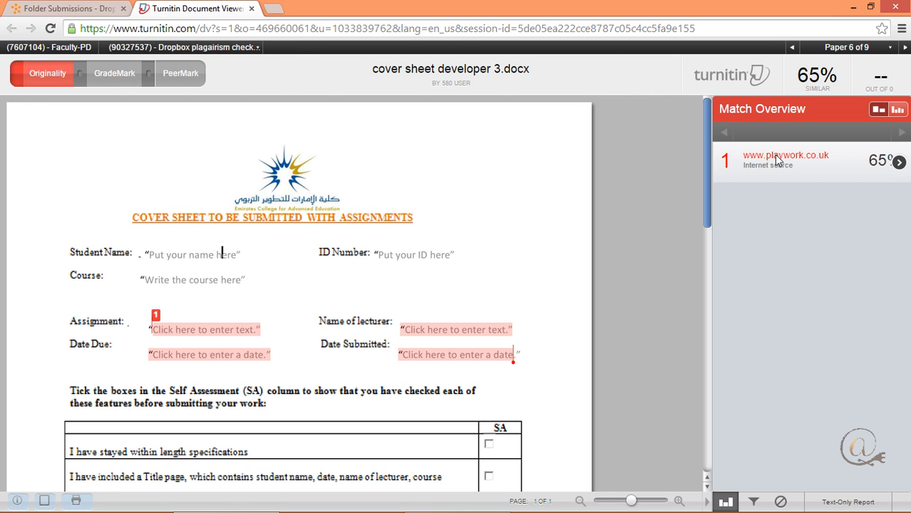
left_click(899, 163)
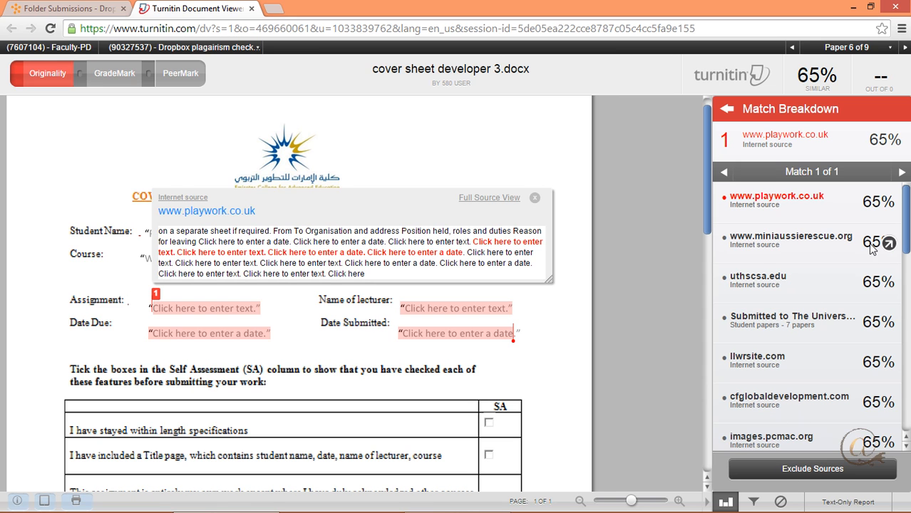
left_click_drag(905, 237, 898, 196)
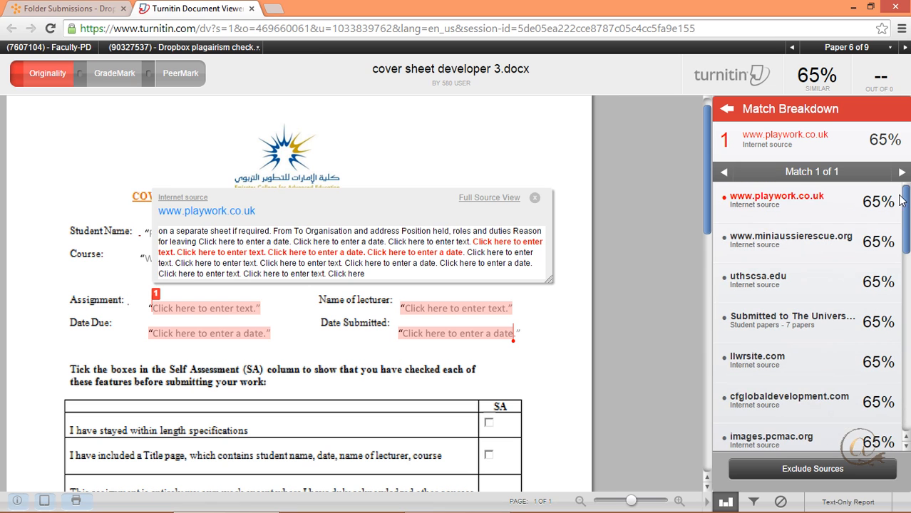
left_click(794, 474)
left_click(721, 201)
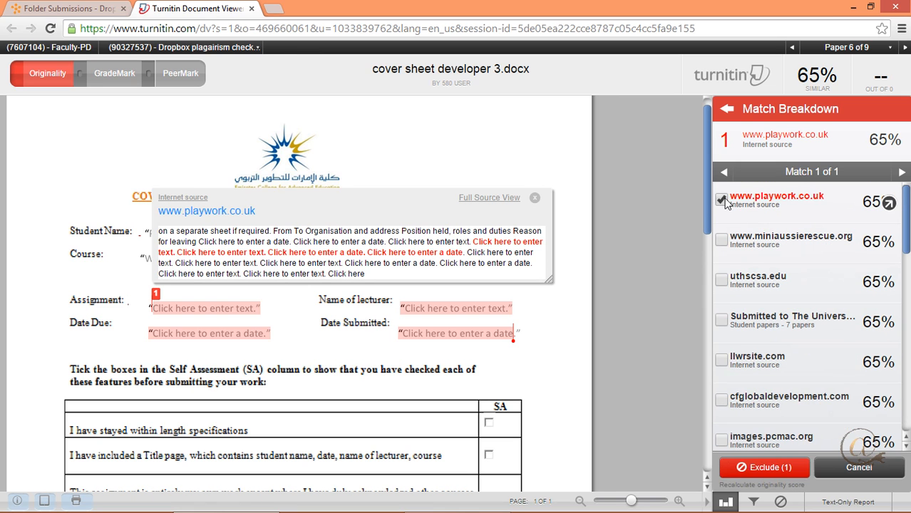
left_click(721, 241)
left_click(721, 281)
left_click(721, 321)
left_click(721, 361)
left_click(720, 400)
left_click(721, 441)
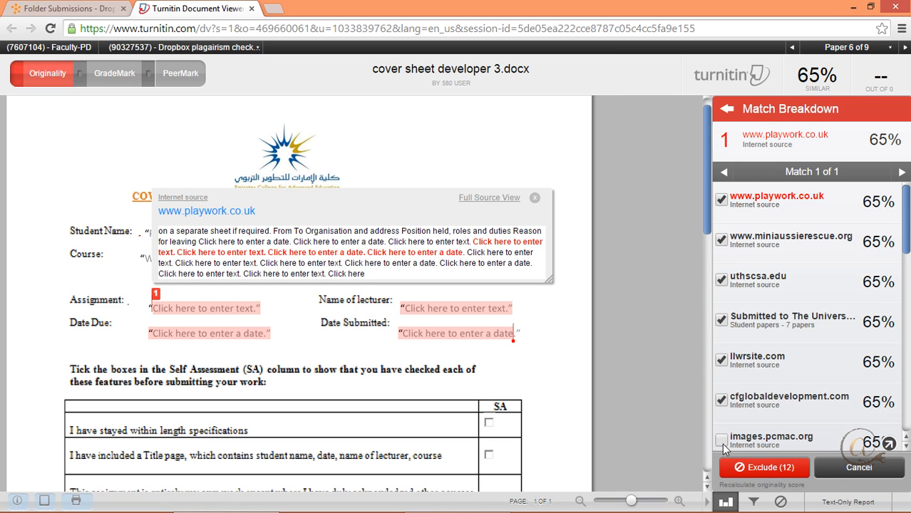
left_click_drag(905, 256, 883, 227)
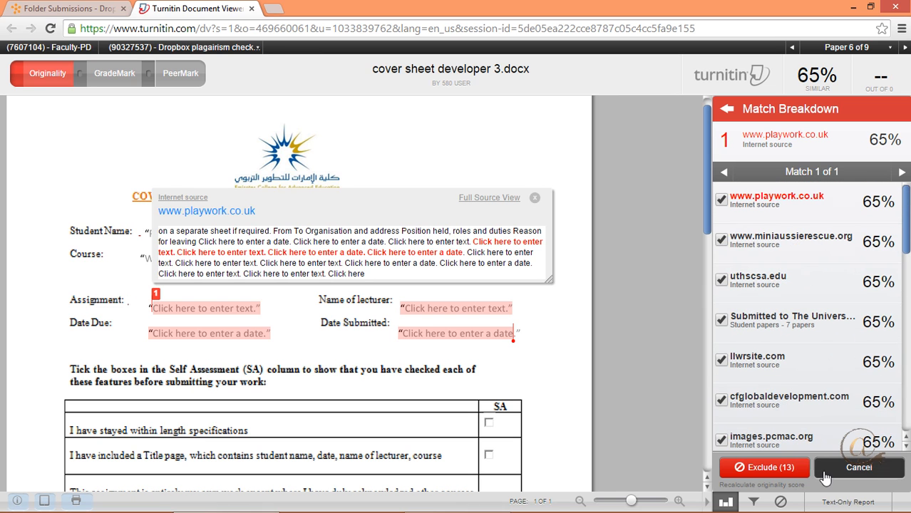
left_click(858, 469)
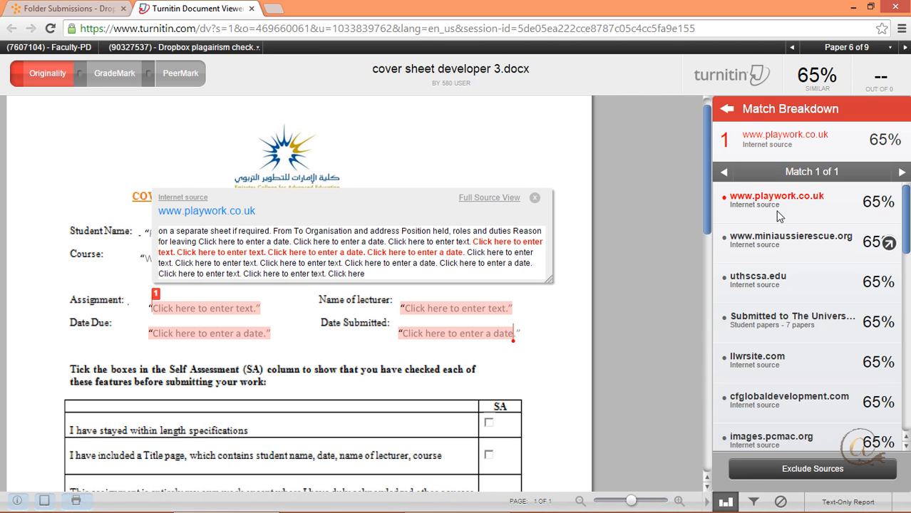
left_click(726, 111)
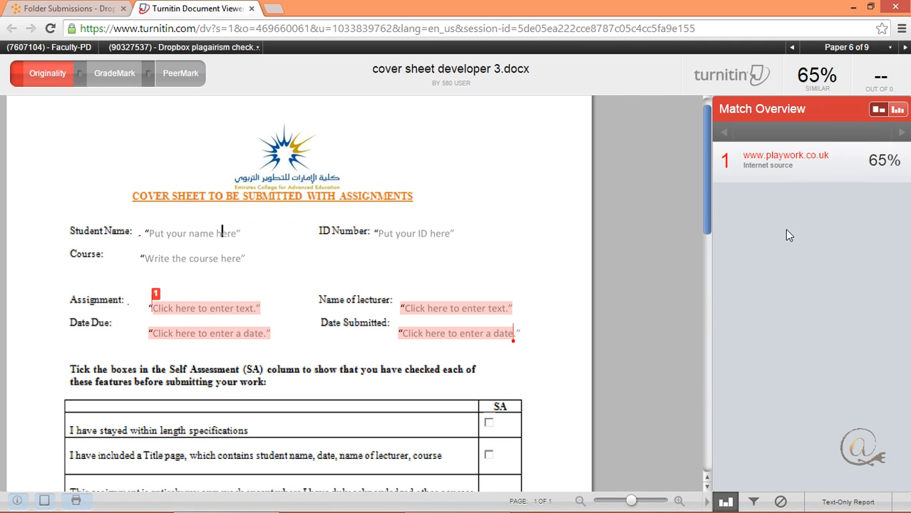
Turn the report's quote and bibliography exclusions back on and apply the filter changes.
left_click(753, 502)
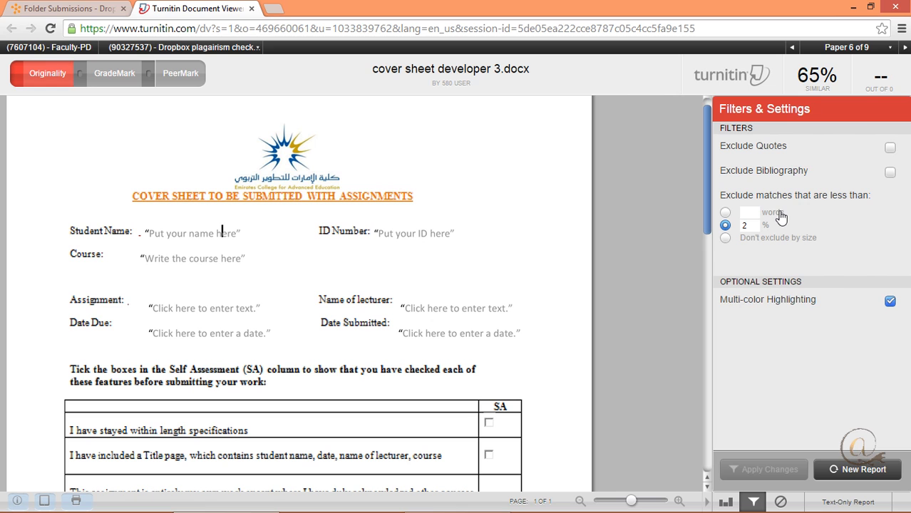
left_click(890, 148)
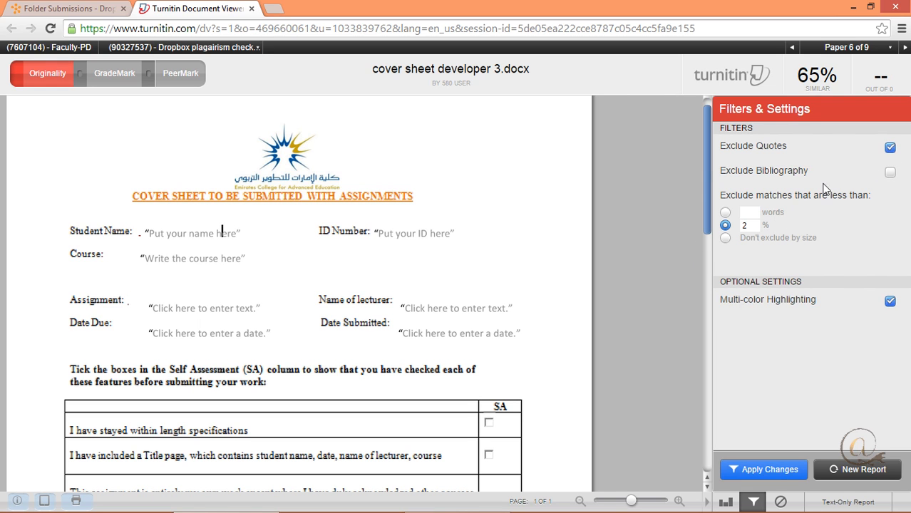
left_click(889, 174)
left_click(778, 469)
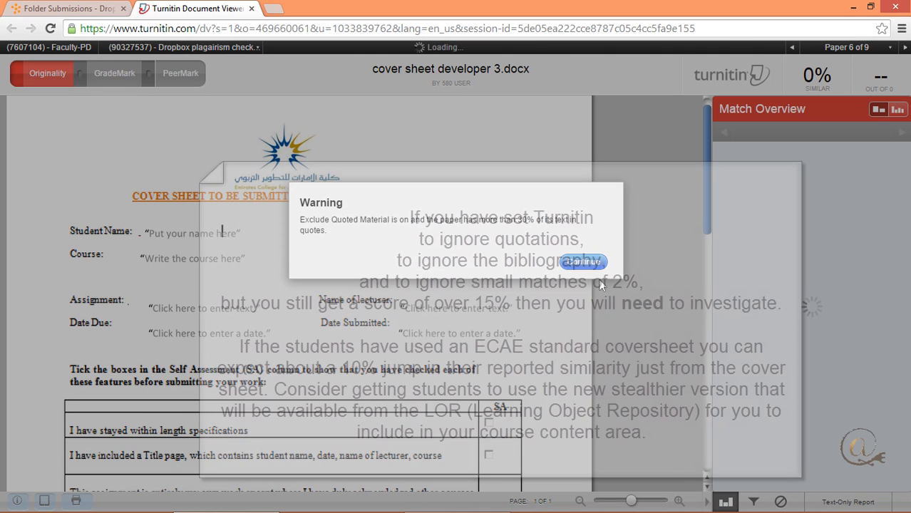